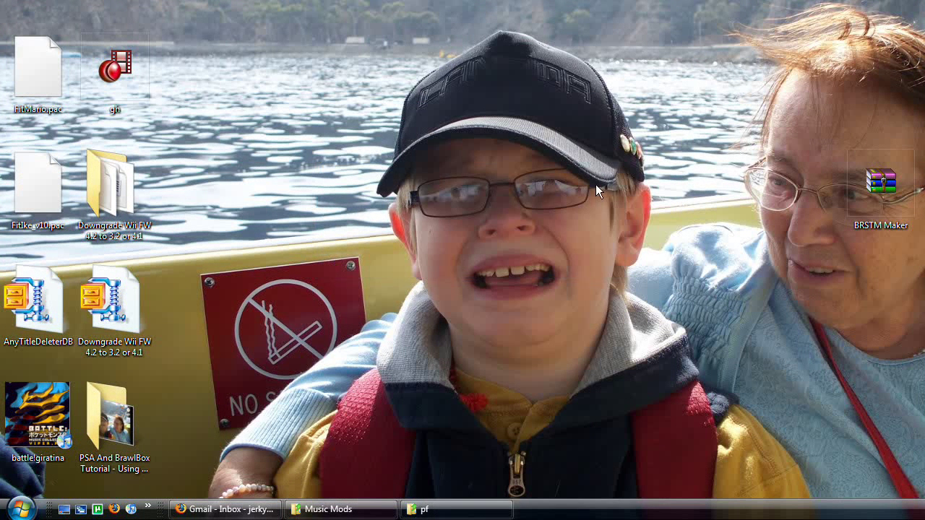
Minimize Firefox, then bring back its RapidShare download page for BRSTM_Maker.rar (2389 KB).
mouse_move(235, 517)
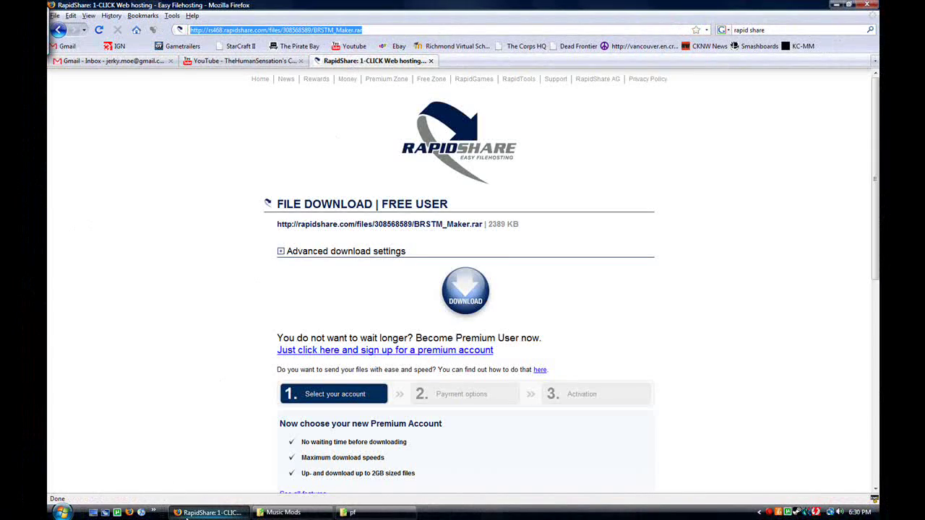
left_click(210, 512)
mouse_move(303, 311)
left_mouse_down()
mouse_move(504, 248)
mouse_move(307, 312)
left_mouse_up()
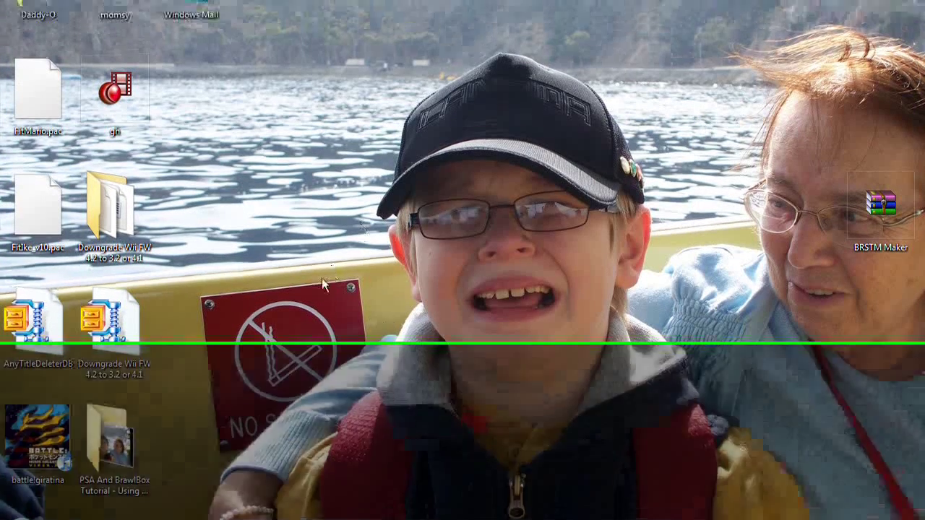
left_click_drag(322, 254, 801, 116)
left_click_drag(800, 289, 701, 274)
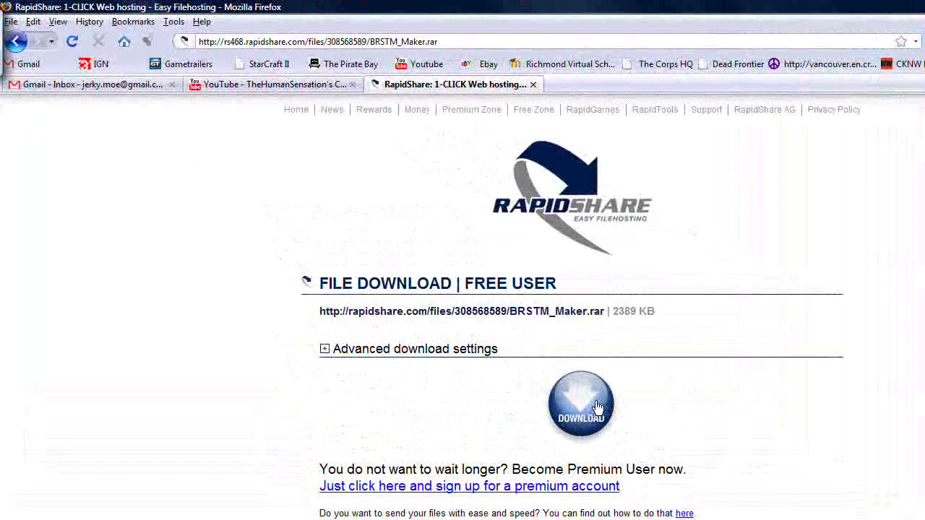
Download BRSTM_Maker.rar from RapidShare and save it to disk.
left_click(597, 408)
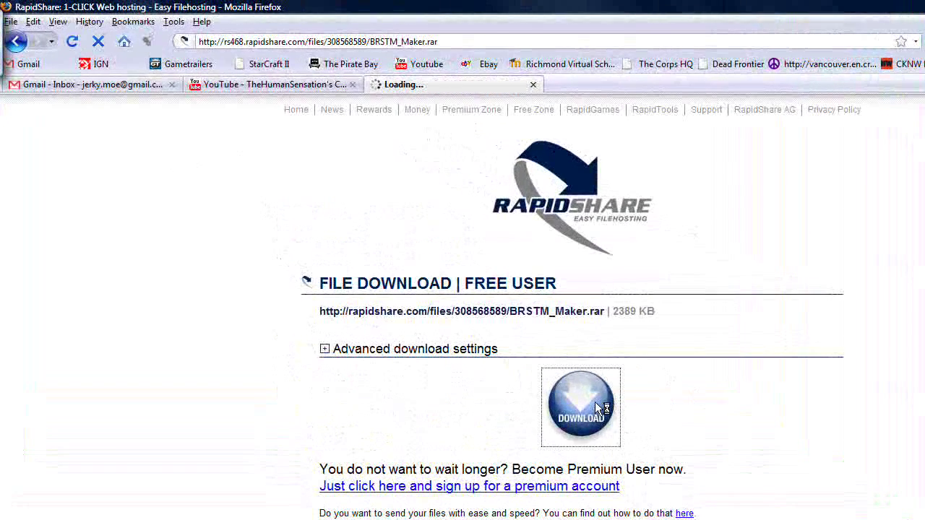
left_click(222, 380)
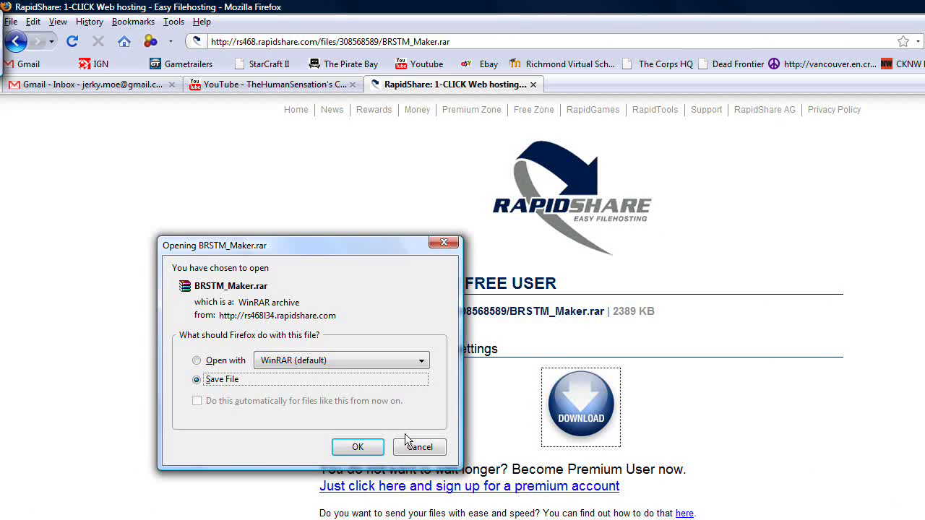
left_click(358, 448)
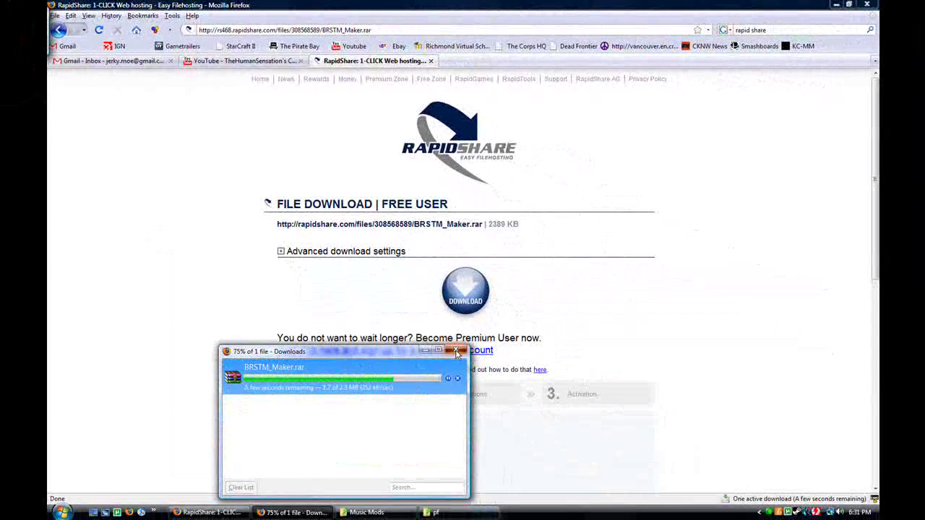
left_click(457, 352)
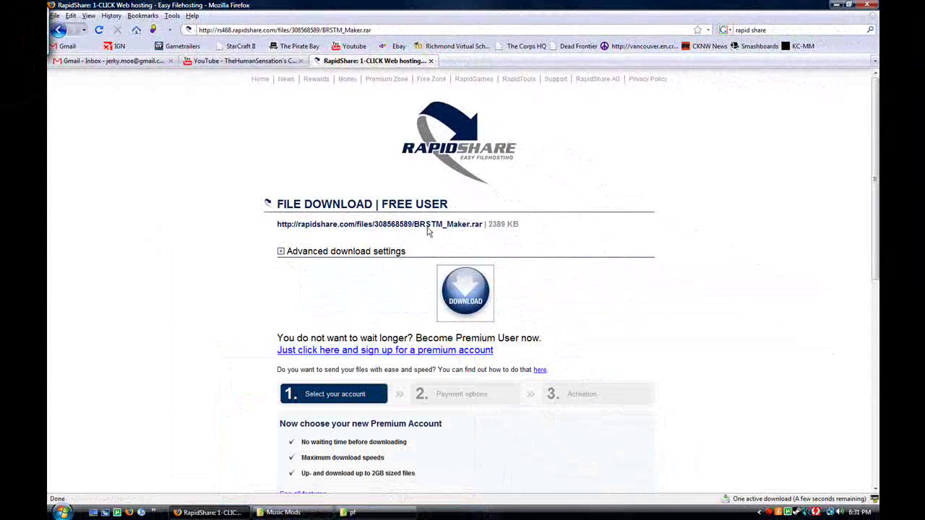
Minimize Firefox and move the BRSTM Maker archive higher on the desktop.
left_click(836, 4)
left_click_drag(301, 240, 508, 323)
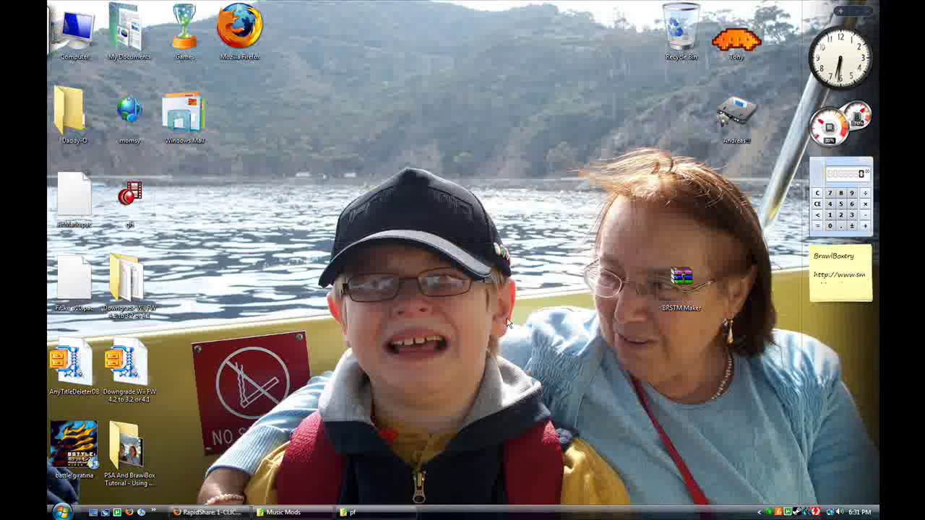
left_click_drag(681, 278, 406, 117)
Extract BRSTM_Maker.rar on the desktop and move the folder into Music Mods.
right_click(498, 164)
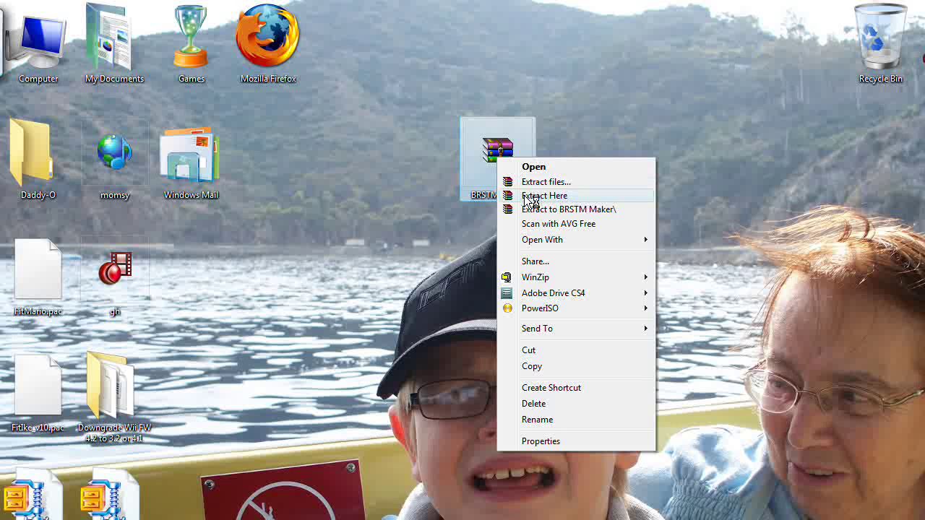
left_click(526, 197)
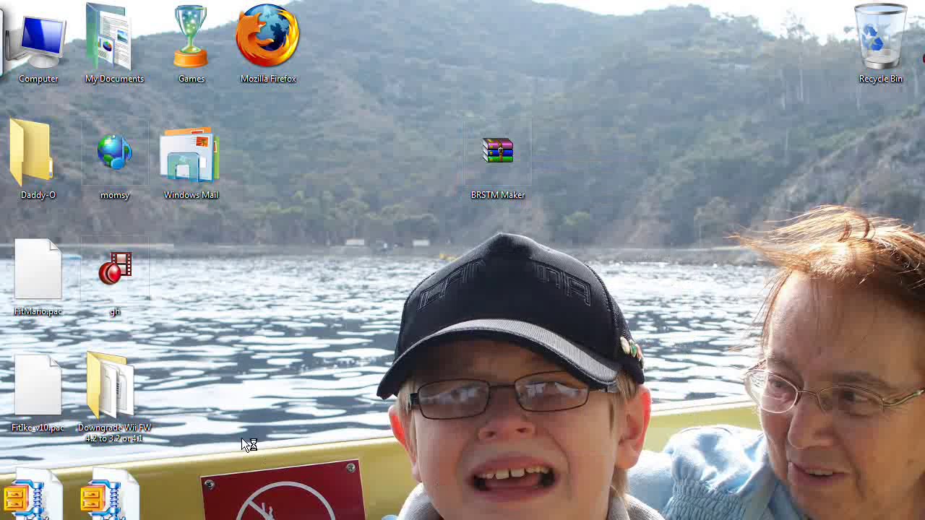
left_click_drag(195, 274, 504, 282)
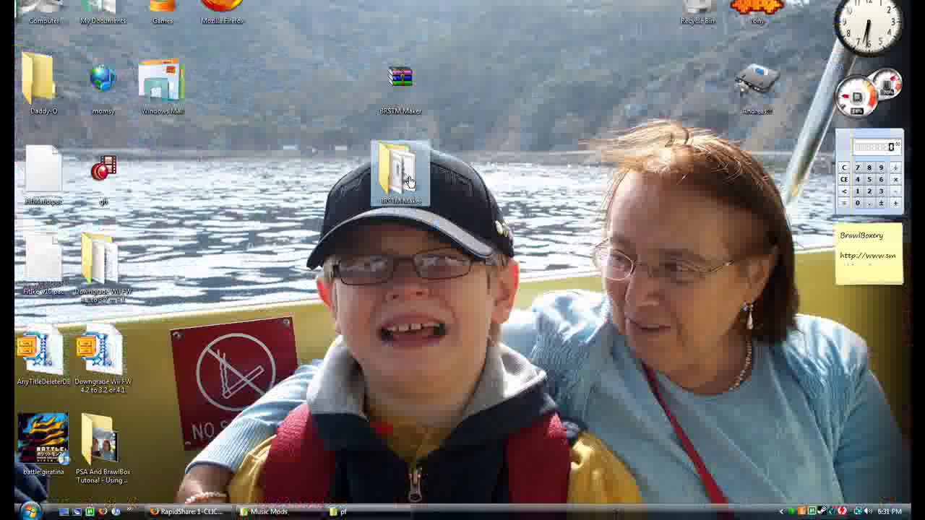
left_click(269, 512)
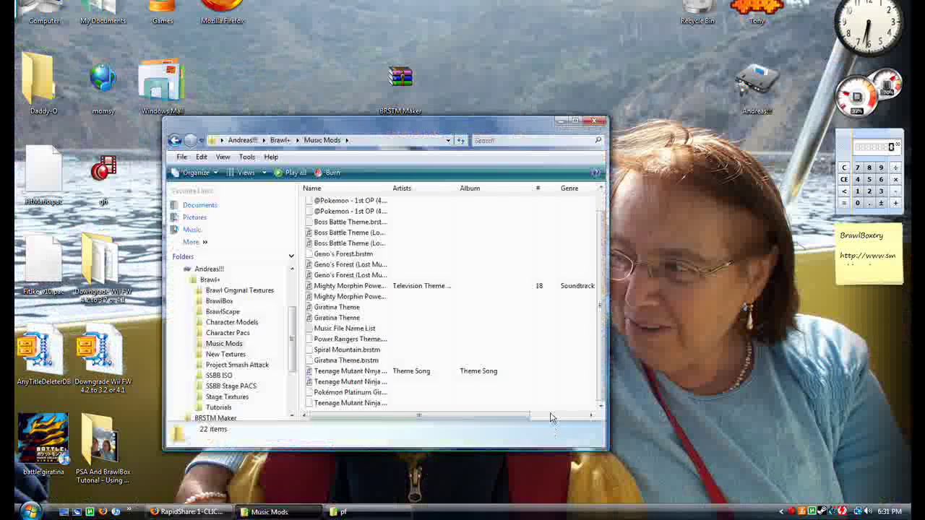
Open the BRSTM Maker folder and look over its length and Start files.
scroll(412, 242, "up", 1)
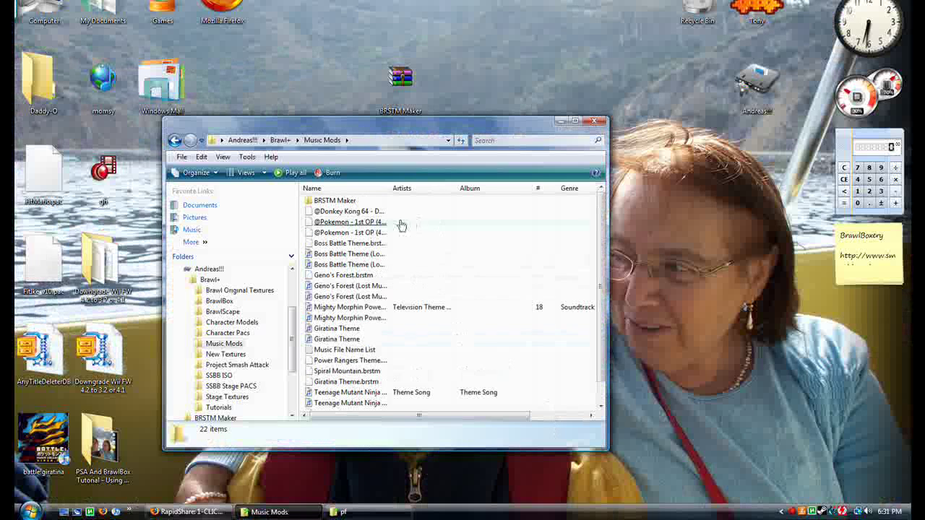
double_click(334, 201)
left_click_drag(413, 128, 439, 124)
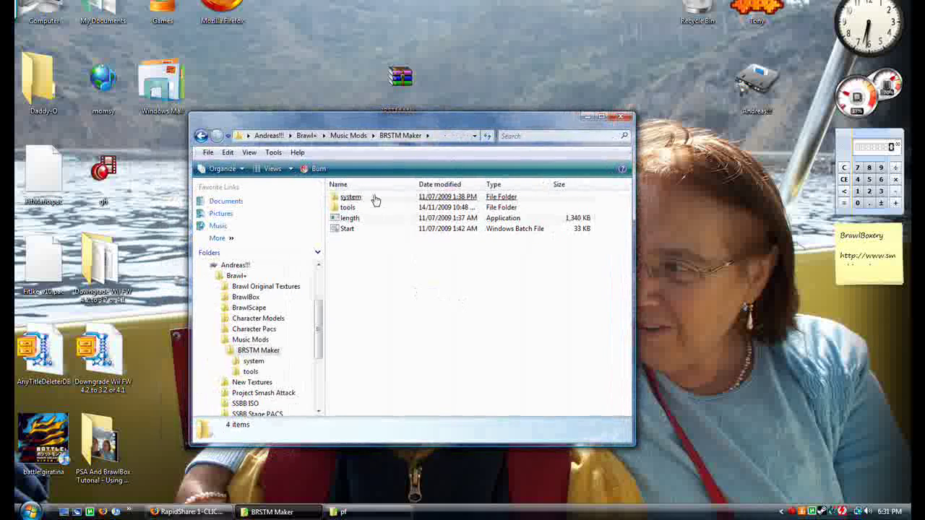
left_click(354, 218)
left_click(354, 230)
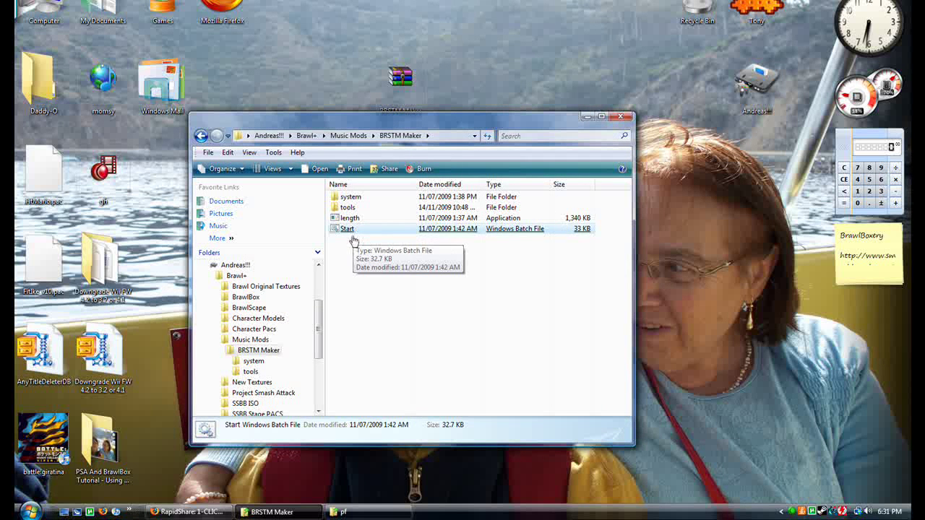
left_click(407, 321)
left_click(30, 512)
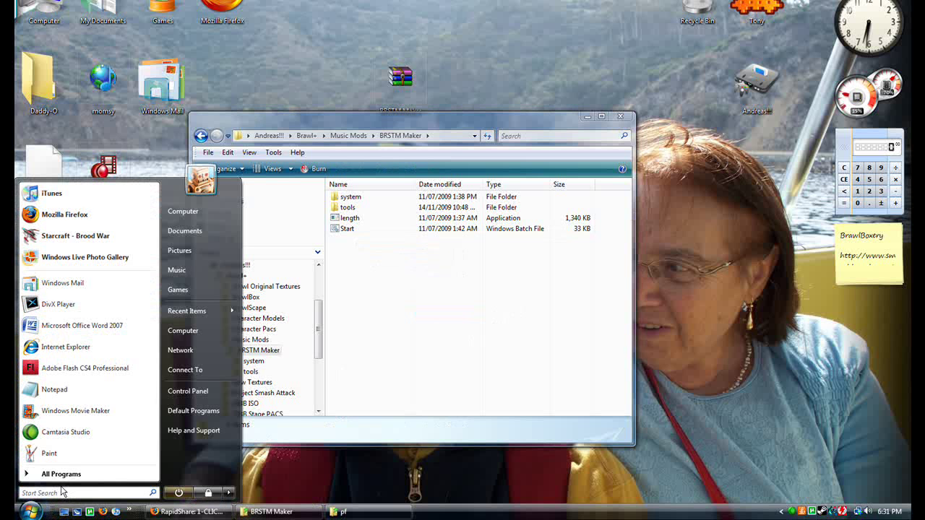
Launch Adobe Soundbooth CS4 from the Start menu search.
type("c")
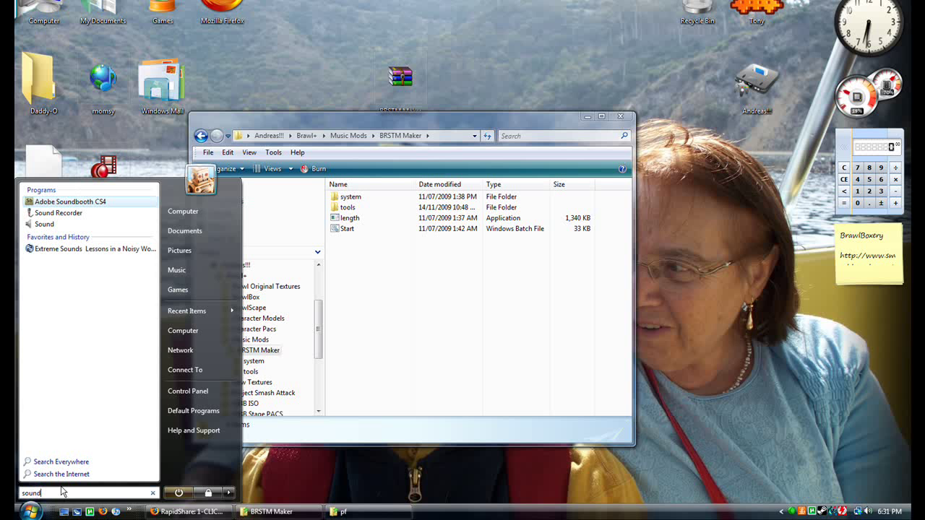
key("Return")
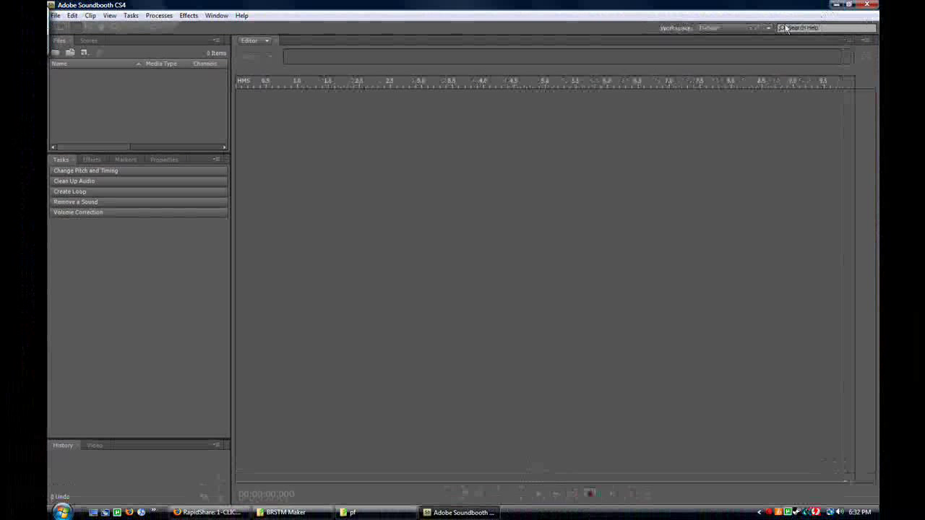
Drag battle!giratina.mp3 from the desktop into Soundbooth and maximize the editor.
left_click(56, 16)
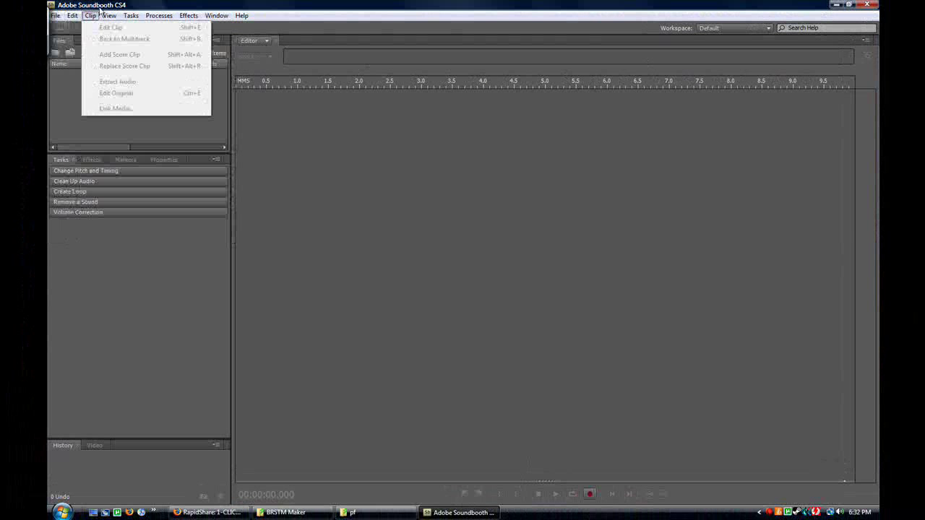
left_click(183, 5)
left_click(850, 5)
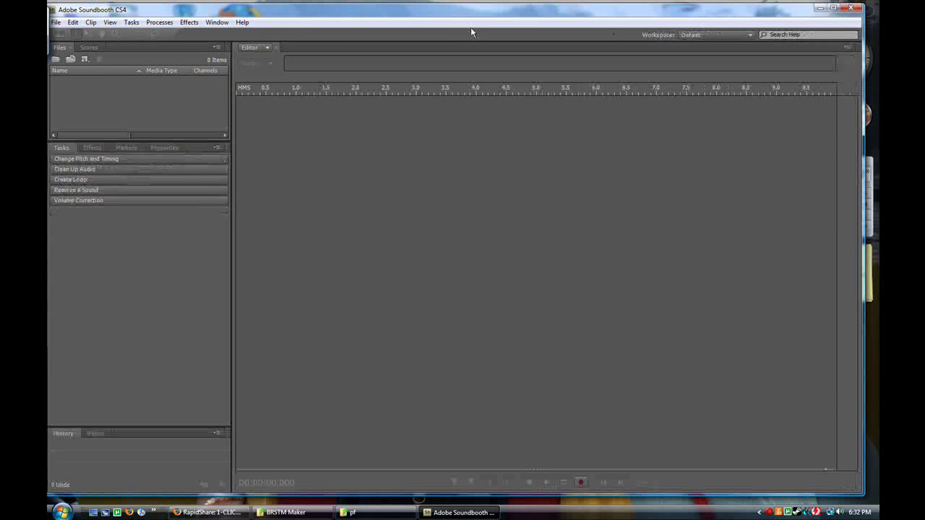
left_click_drag(448, 13, 660, 30)
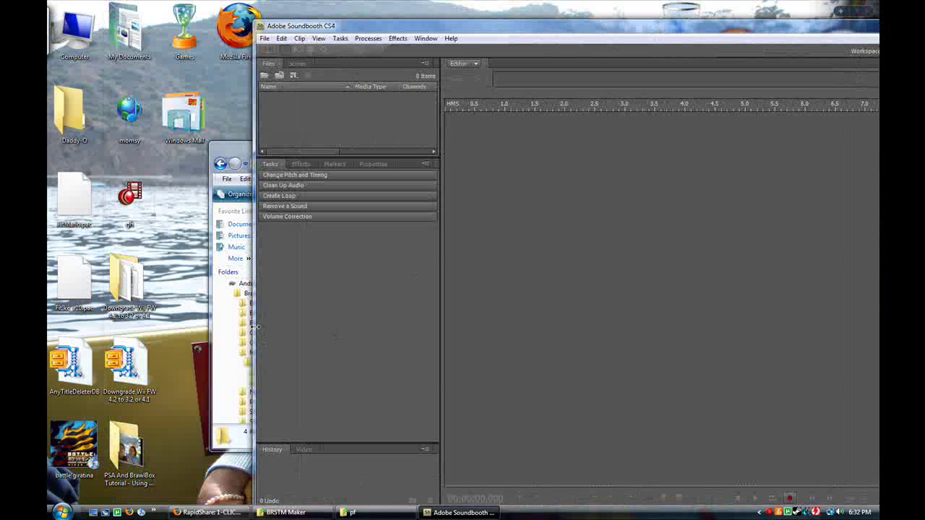
left_click_drag(73, 444, 391, 136)
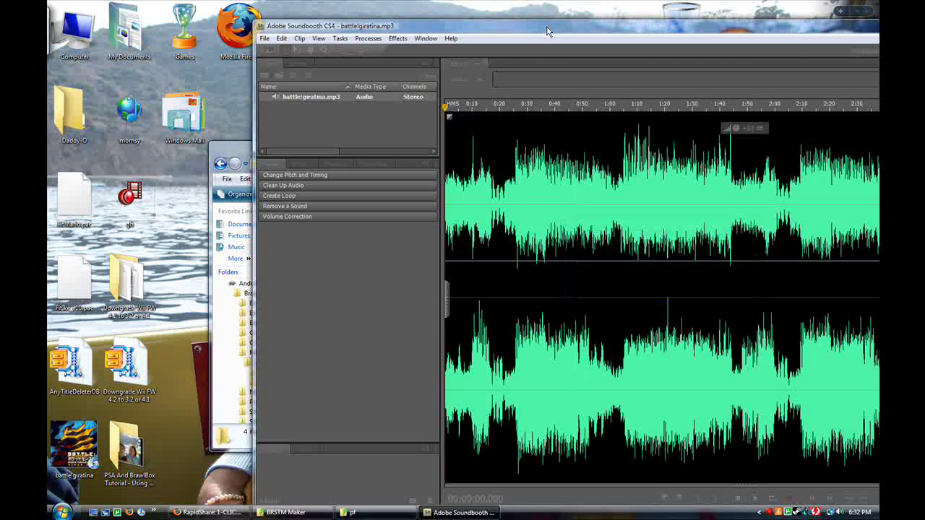
double_click(547, 29)
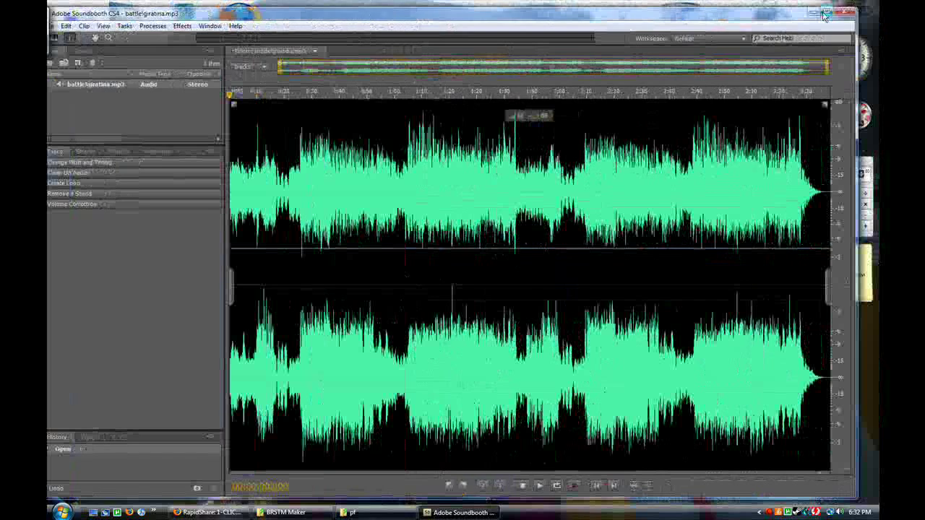
left_click(826, 11)
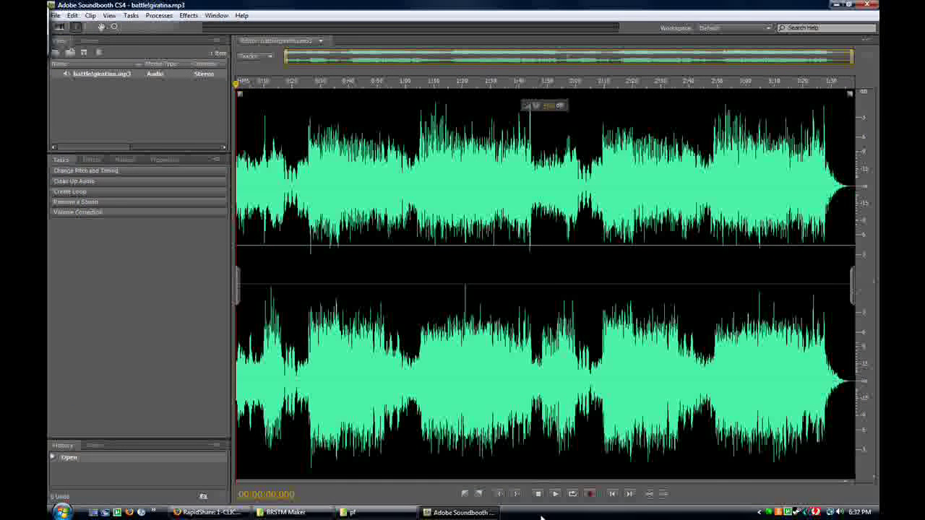
Play the Giratina track, stop it, and play it again.
left_click(555, 493)
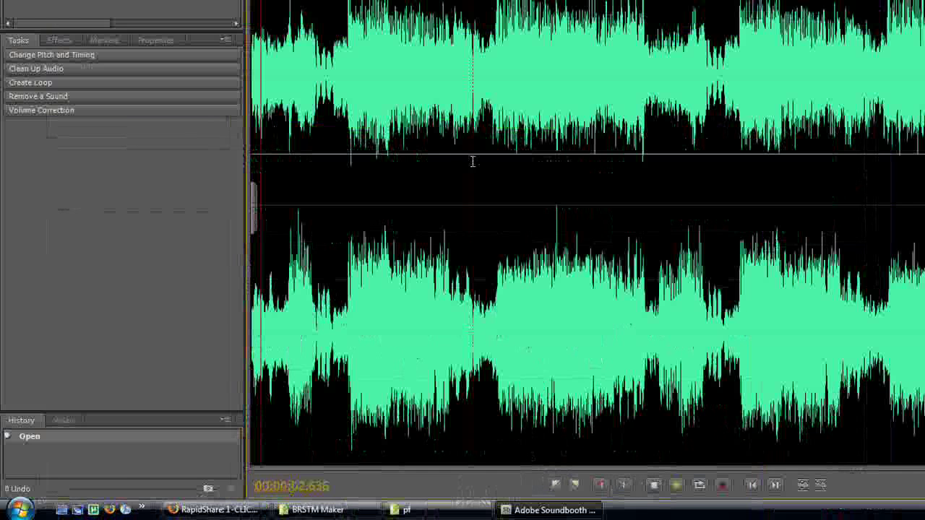
key("space")
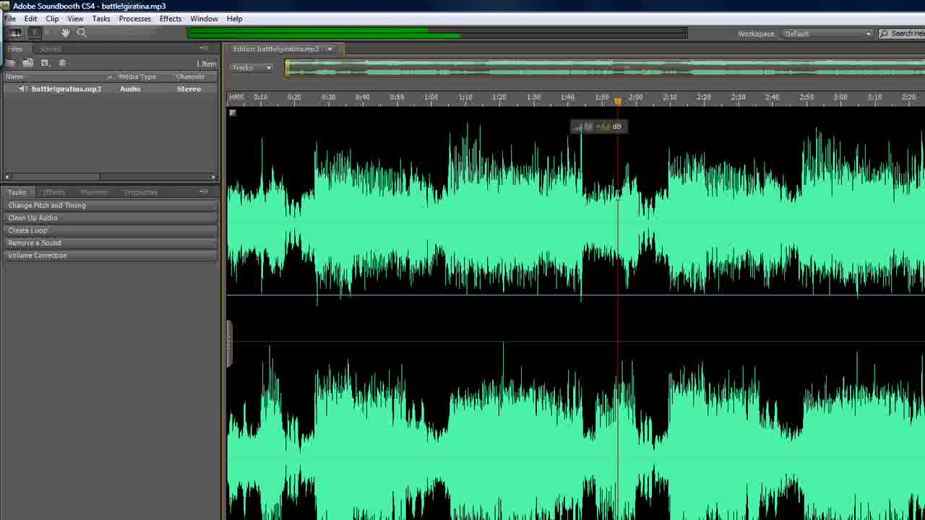
key("space")
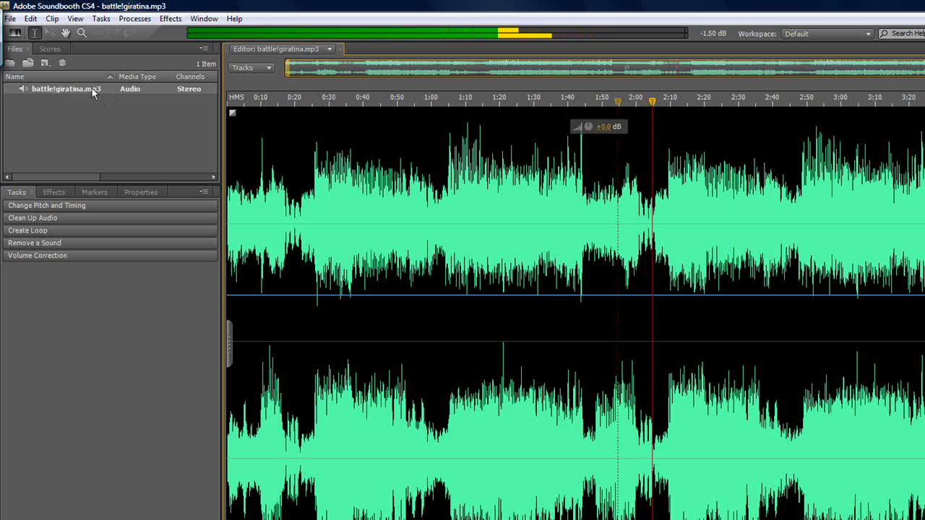
Save the track as battle!giratina.wav in Windows Waveform (*.wav) format.
left_click(10, 18)
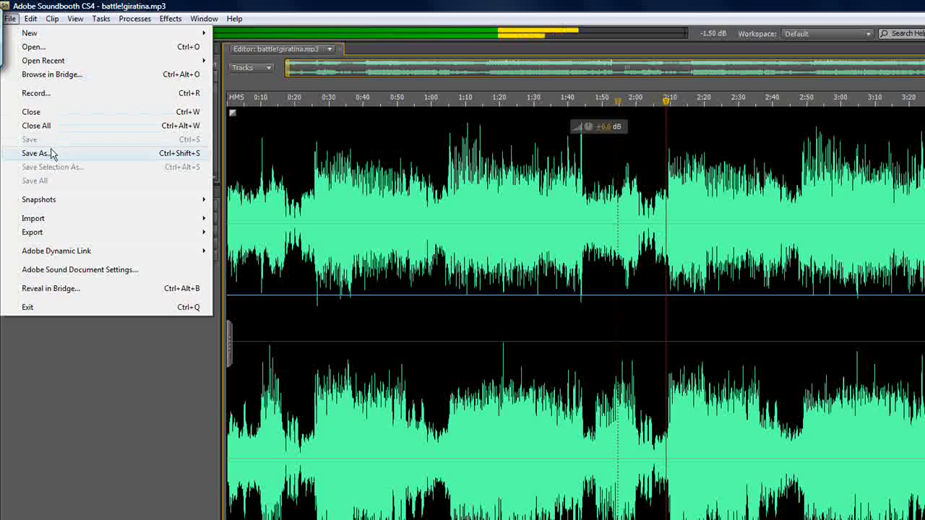
left_click(86, 152)
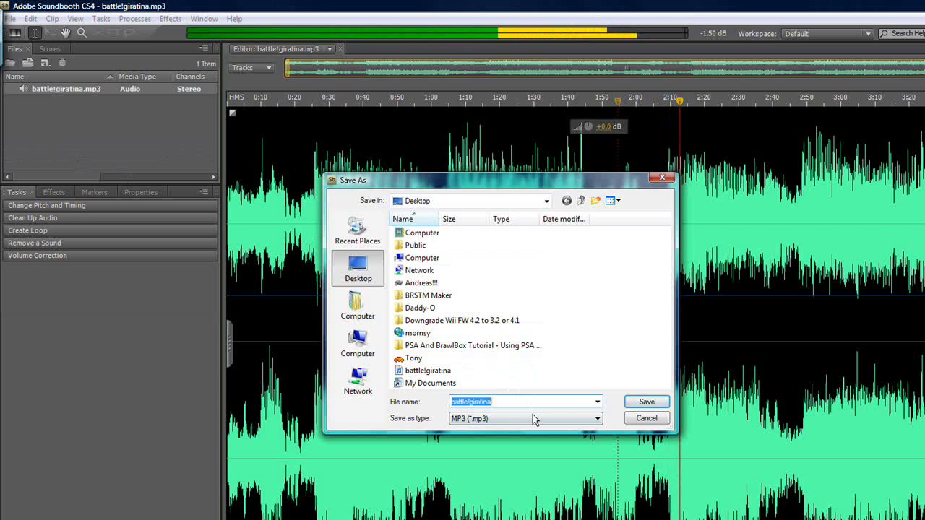
left_click(531, 419)
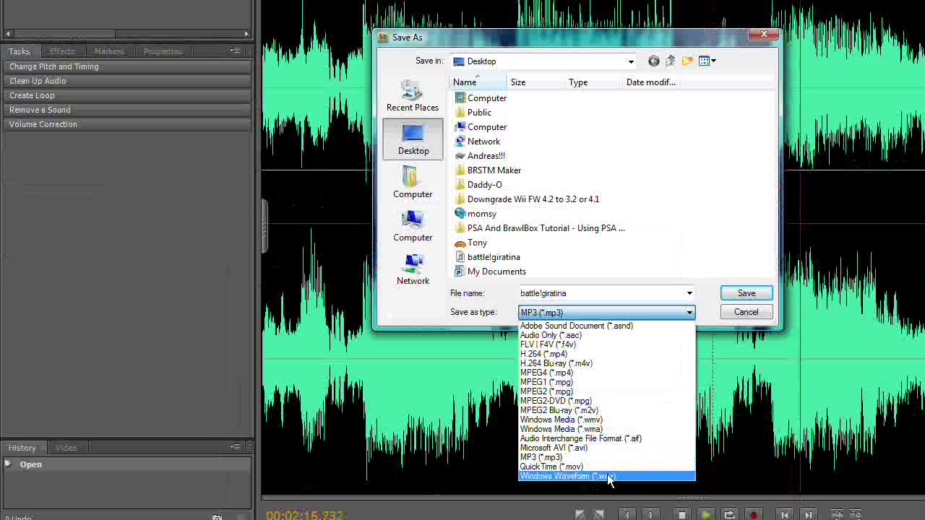
left_click(607, 478)
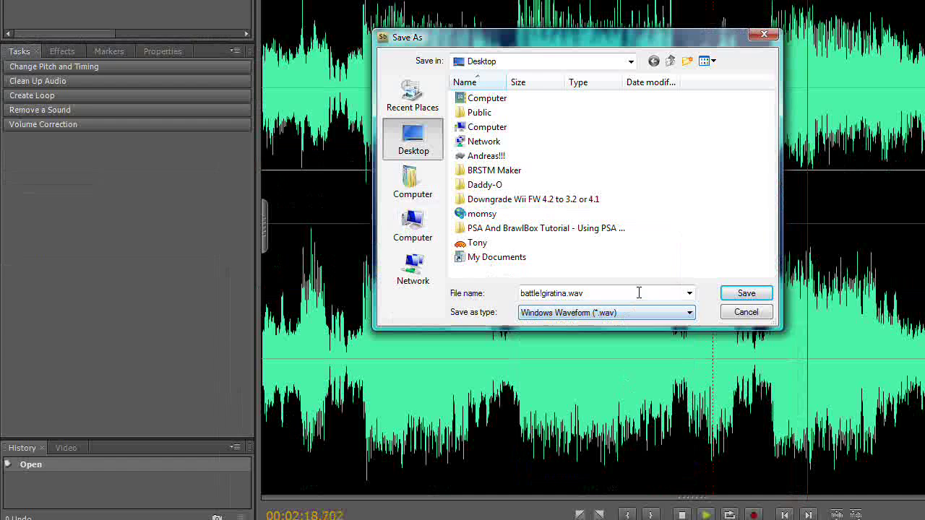
left_click(727, 293)
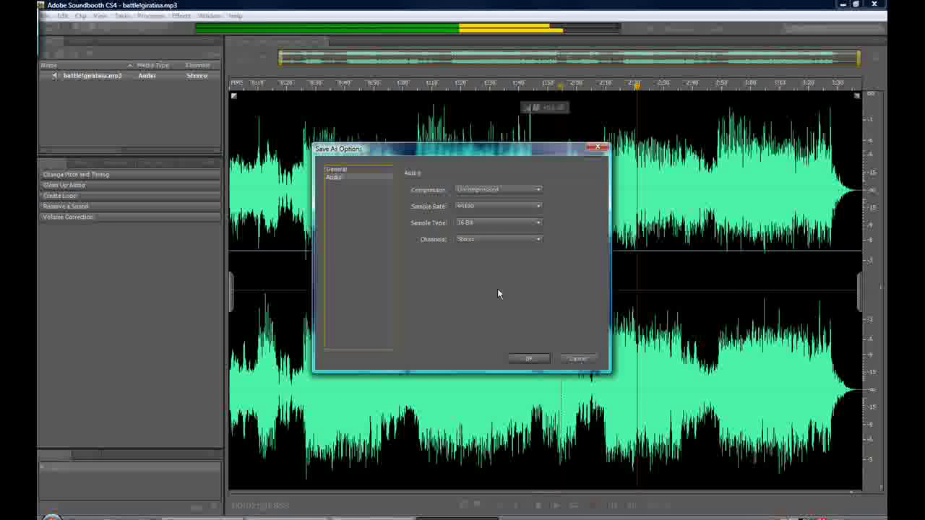
Set the WAV channels to Mono and accept the 16-bit 44100 Hz settings.
left_click(506, 240)
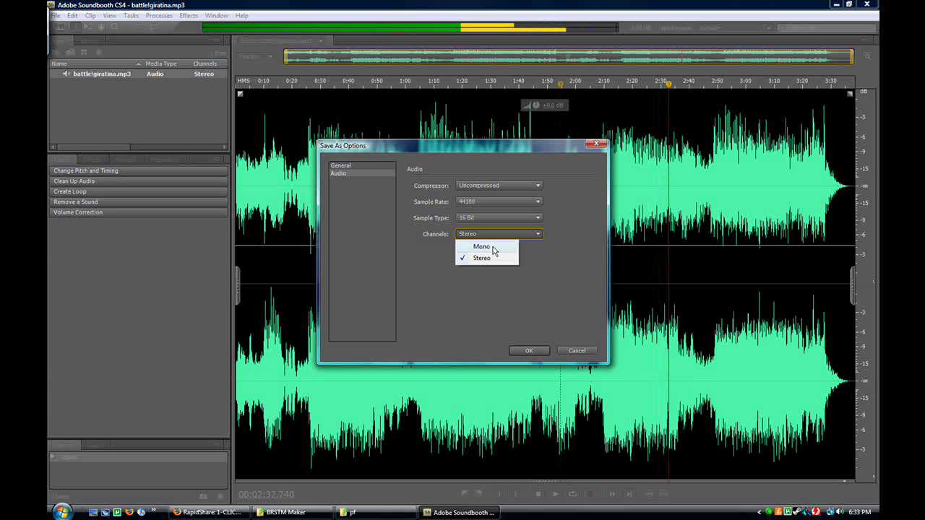
left_click(496, 249)
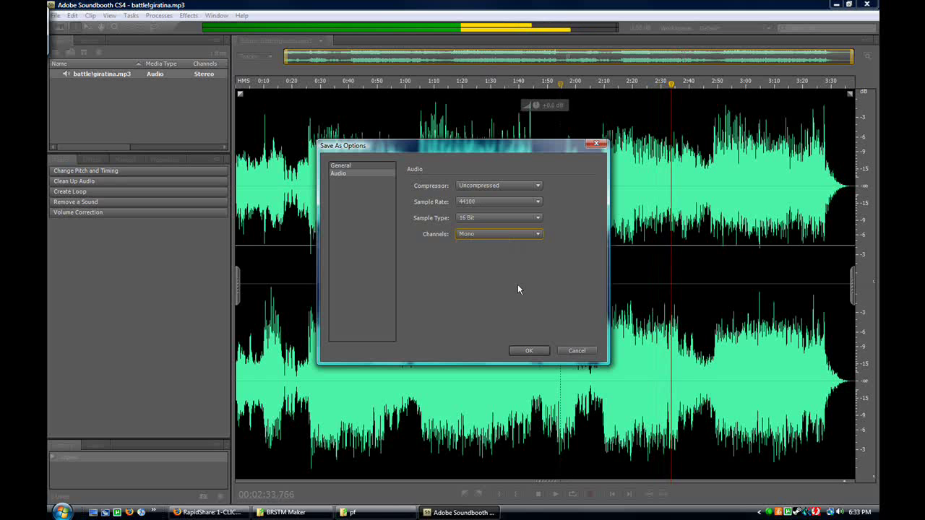
left_click(530, 351)
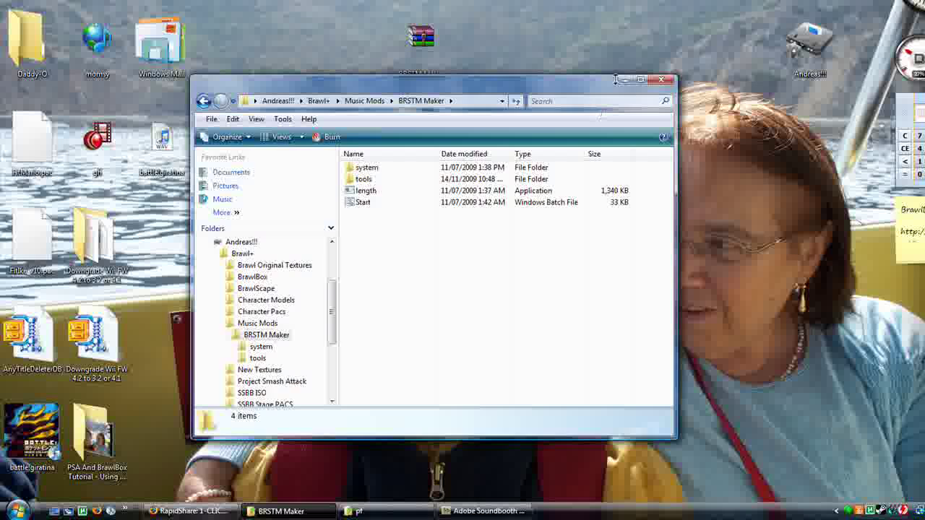
Reposition the BRSTM Maker folder window and select its Start batch file.
left_click_drag(611, 85, 676, 72)
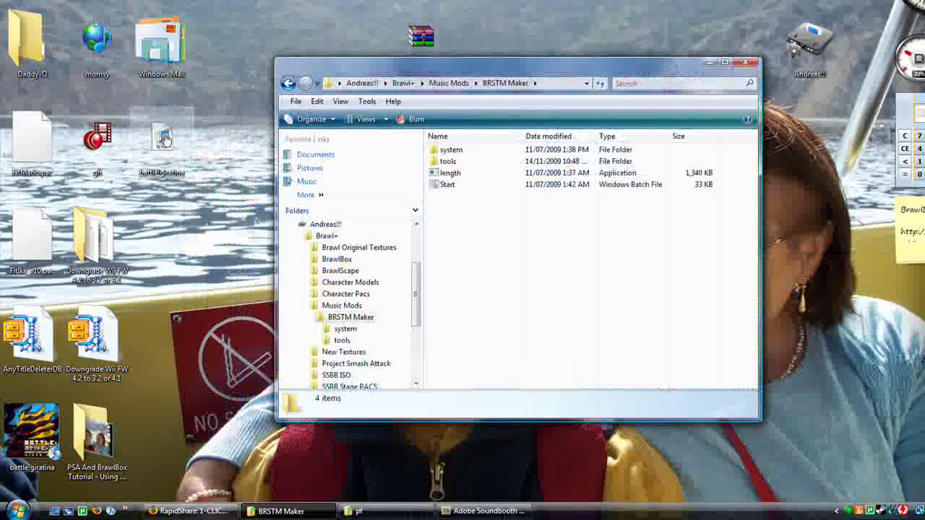
left_click_drag(173, 150, 237, 251)
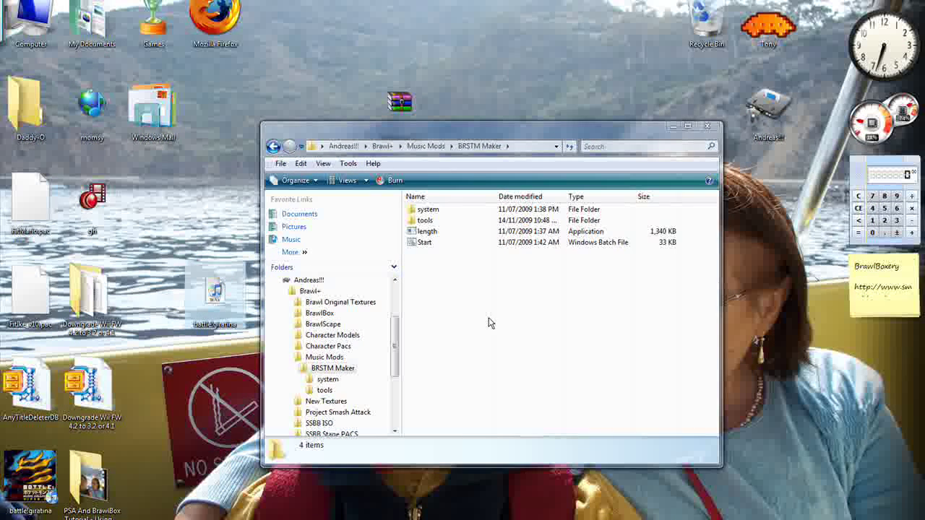
left_click(425, 243)
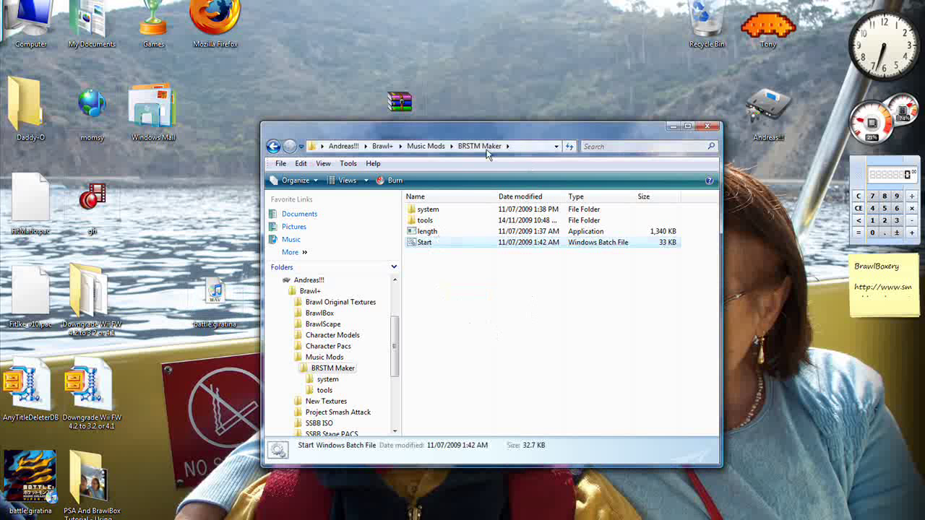
Run BRSTM Maker's Start file, then center and enlarge the console.
double_click(423, 244)
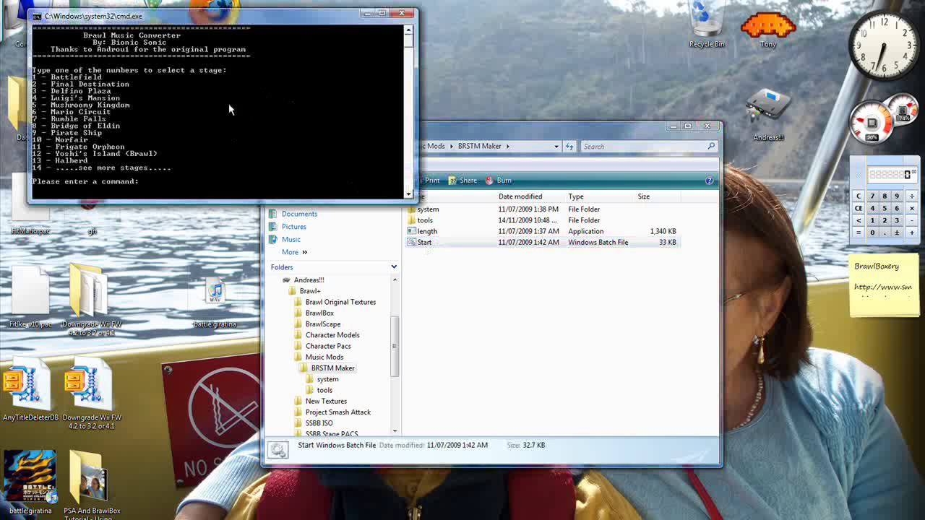
left_click_drag(167, 16, 381, 171)
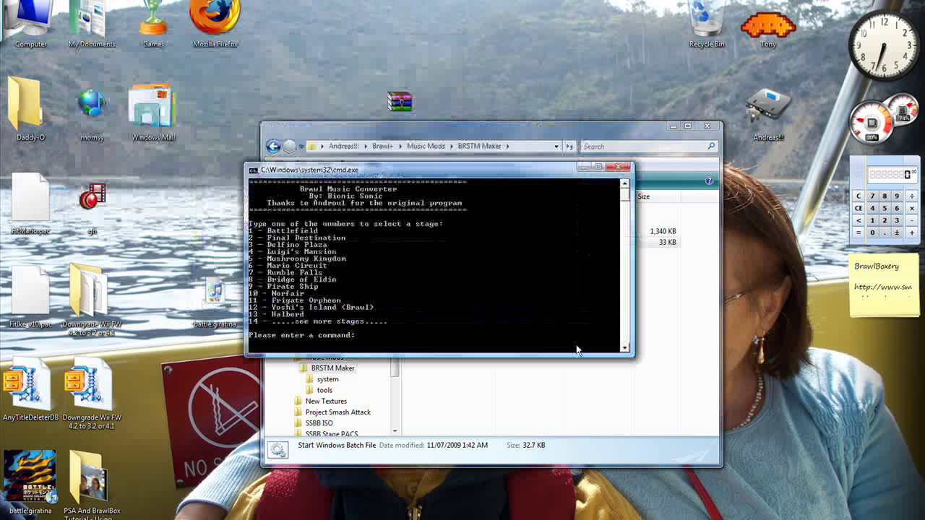
left_click_drag(632, 356, 659, 357)
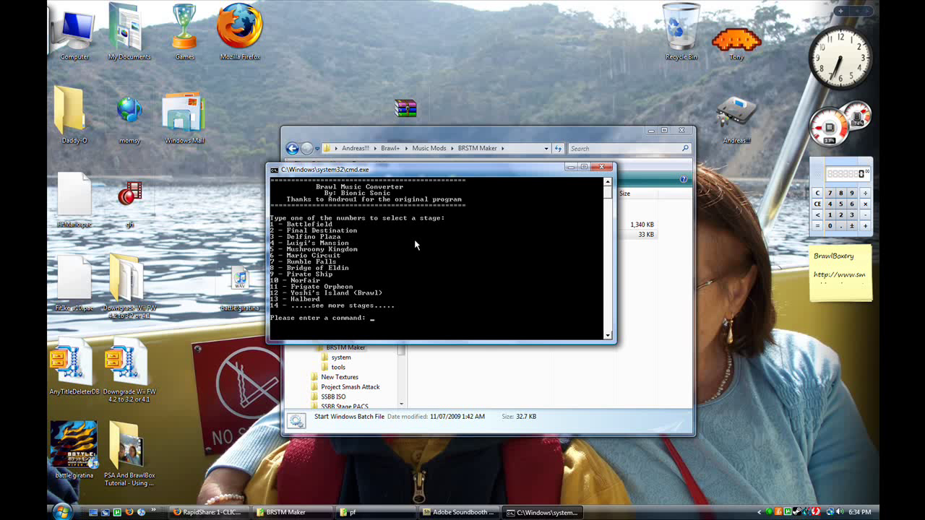
Answer the prompts with stage 1 (Battlefield), song 2 and mode 1 (Mono).
type("1")
key("Return")
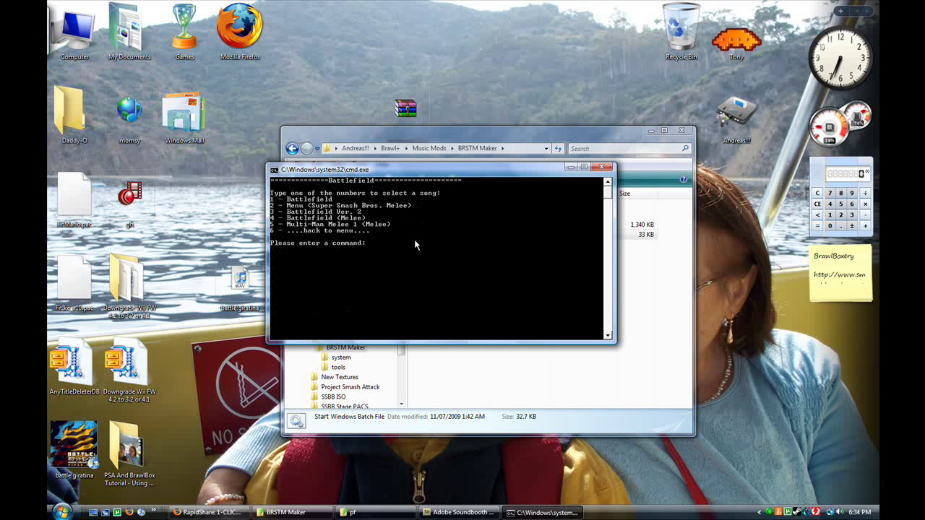
type("1")
key("BackSpace")
type("2")
key("Return")
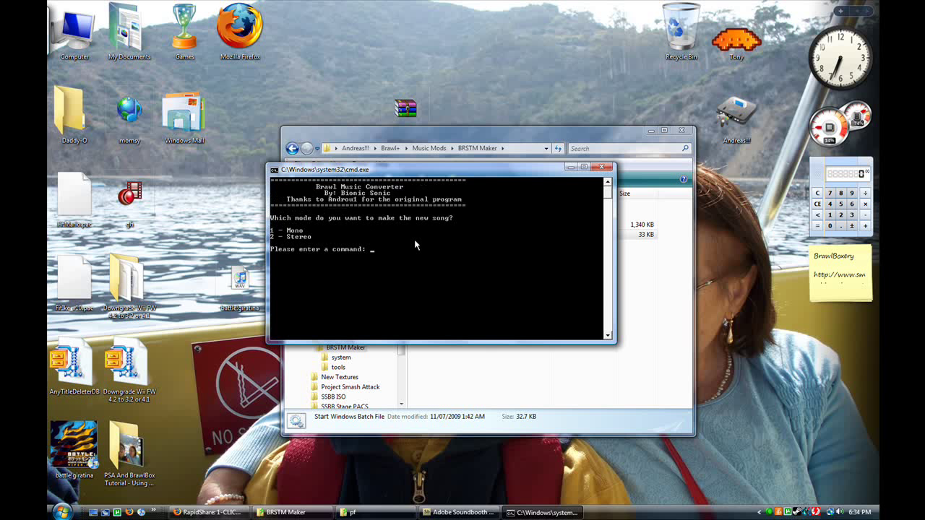
type("1")
key("Return")
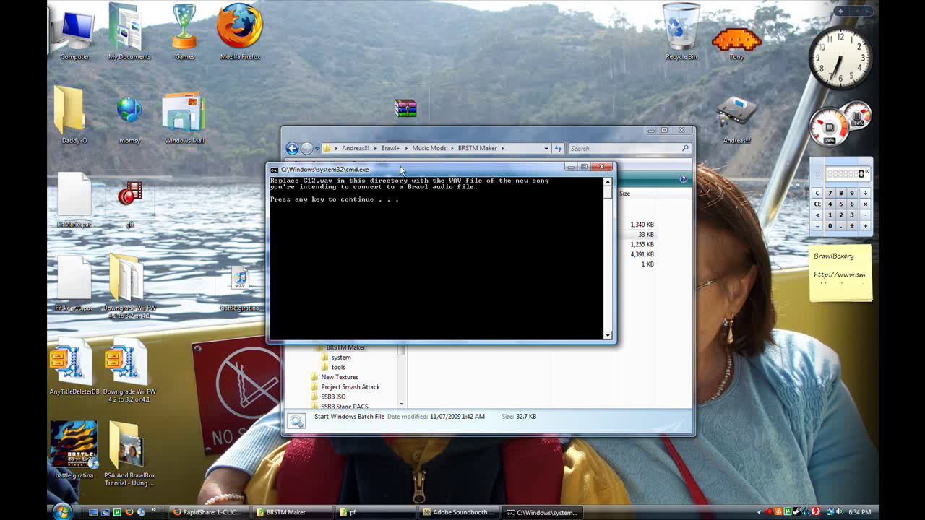
Move the console aside and try renaming the desktop Giratina WAV to C12, cancelling when blocked.
left_click_drag(506, 168, 267, 130)
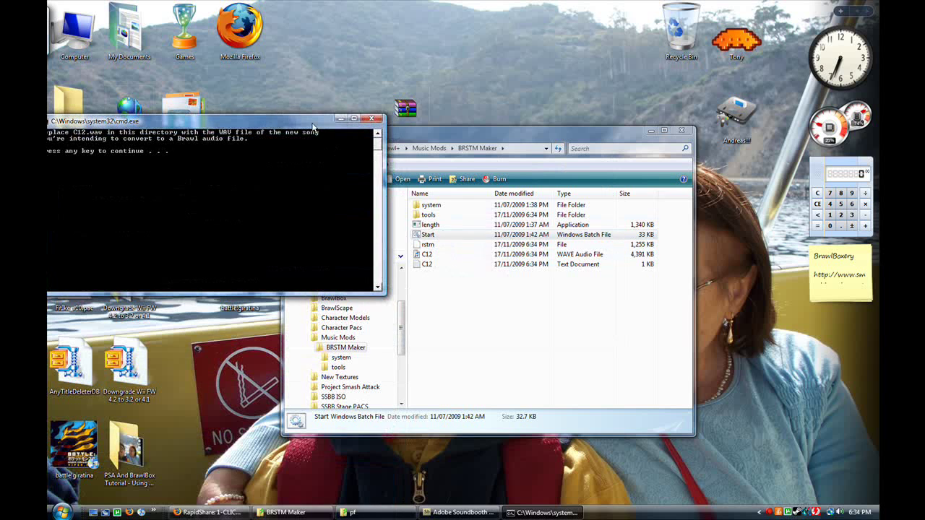
left_click_drag(309, 125, 315, 43)
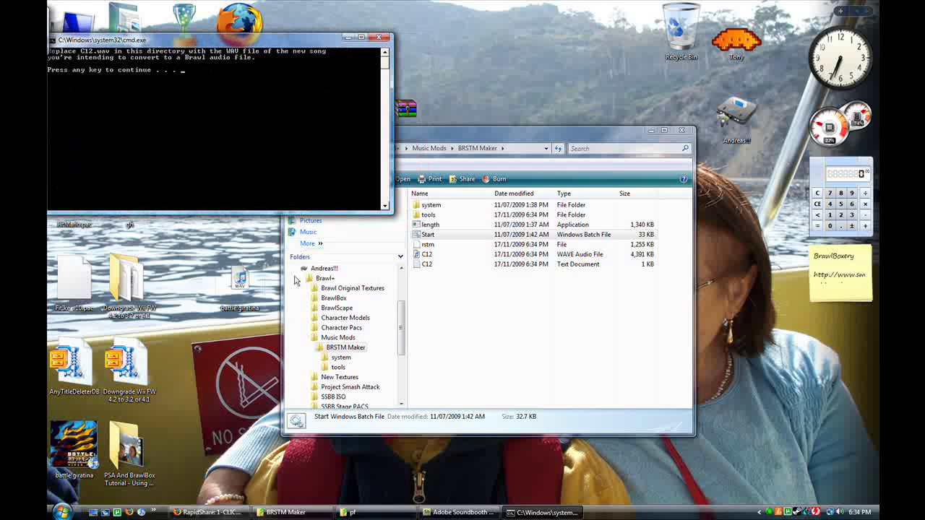
right_click(240, 278)
left_click(270, 248)
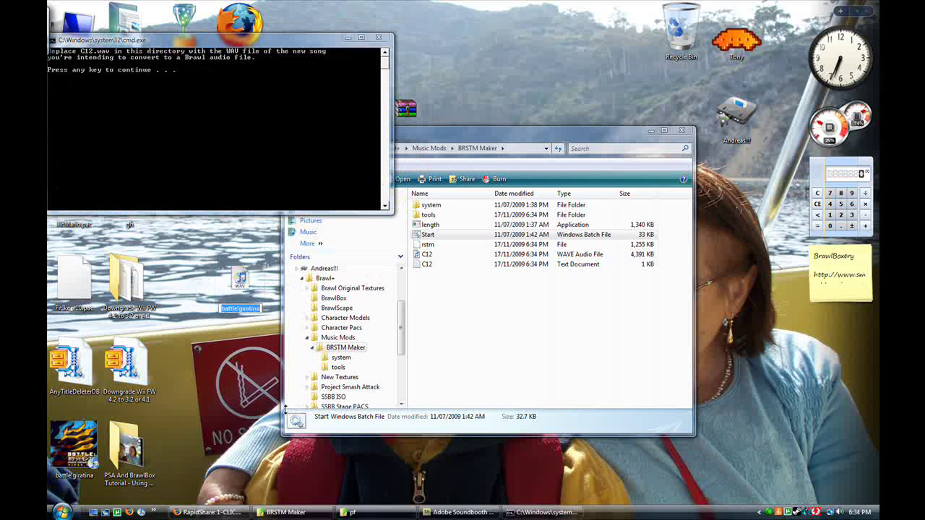
type("C12")
left_click(184, 341)
left_click(543, 307)
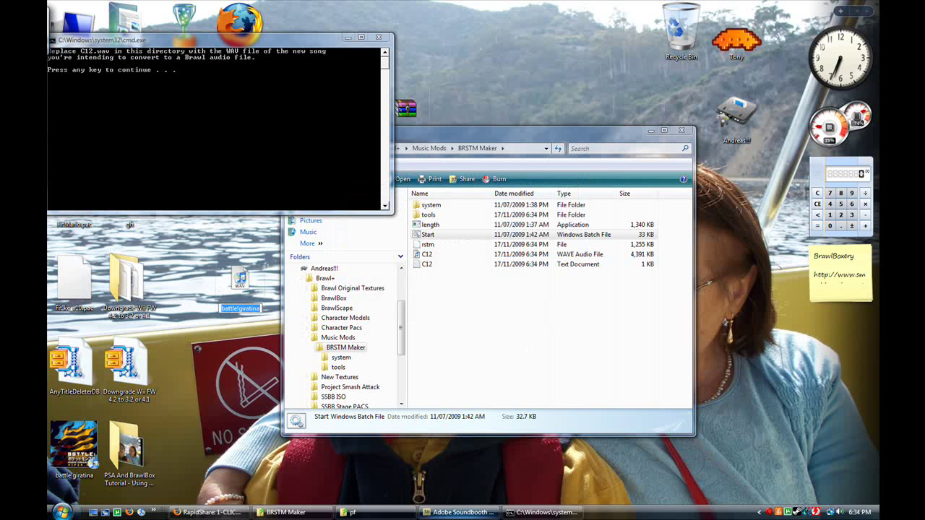
Close Soundbooth to release the file, then rename the WAV to C12.
right_click(456, 511)
left_click(456, 507)
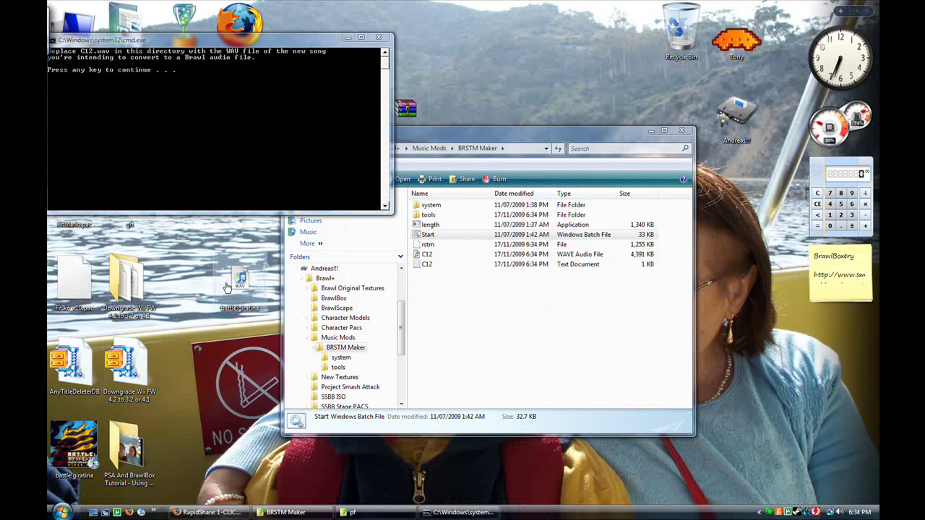
right_click(229, 284)
left_click(260, 262)
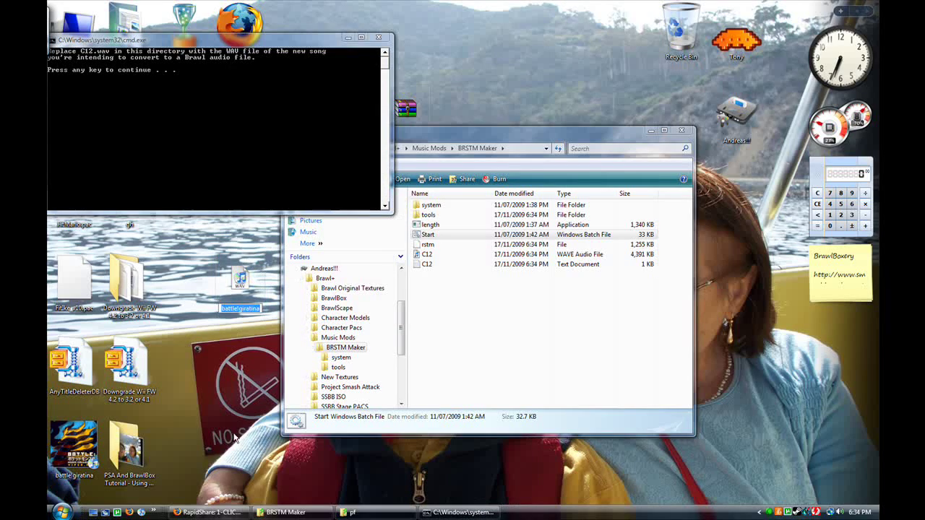
type("C12")
key("Return")
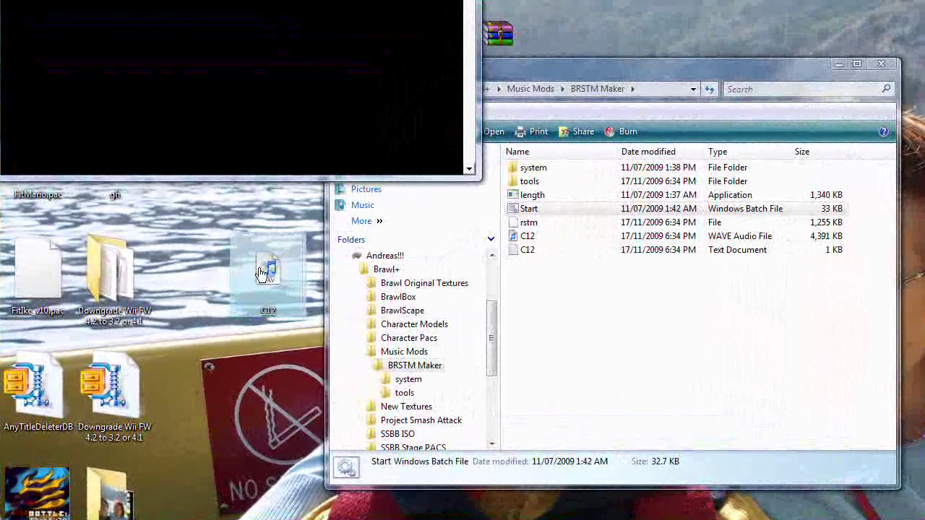
Move C12.wav into the BRSTM Maker folder, replacing the existing C12.wav.
left_click_drag(260, 273, 601, 331)
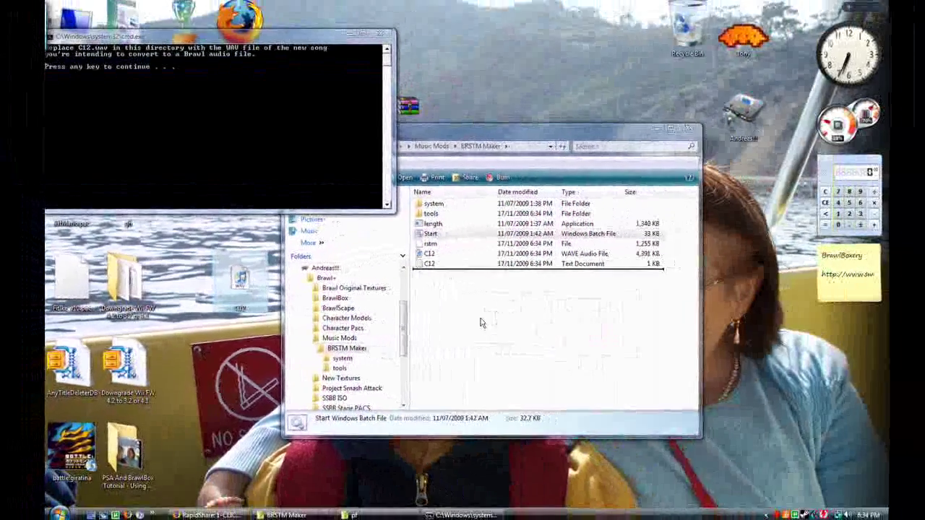
left_click_drag(483, 322, 477, 321)
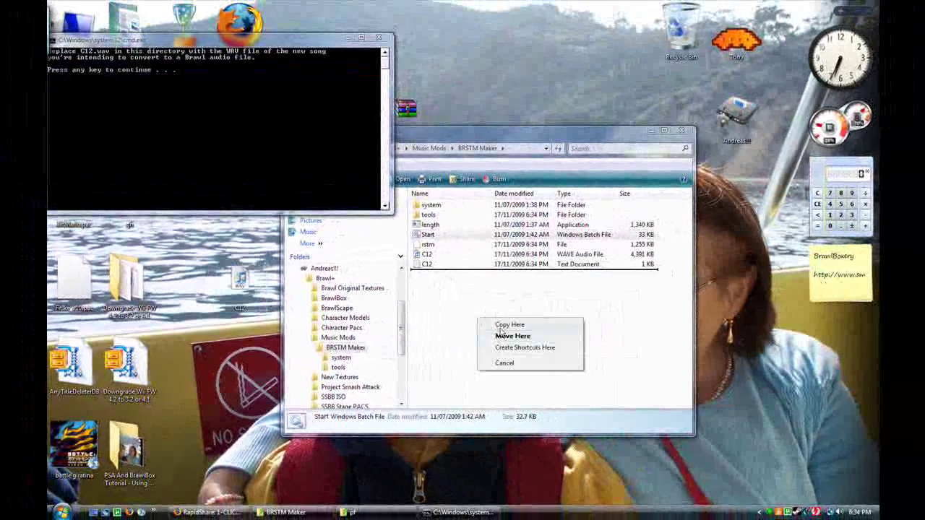
left_click(513, 339)
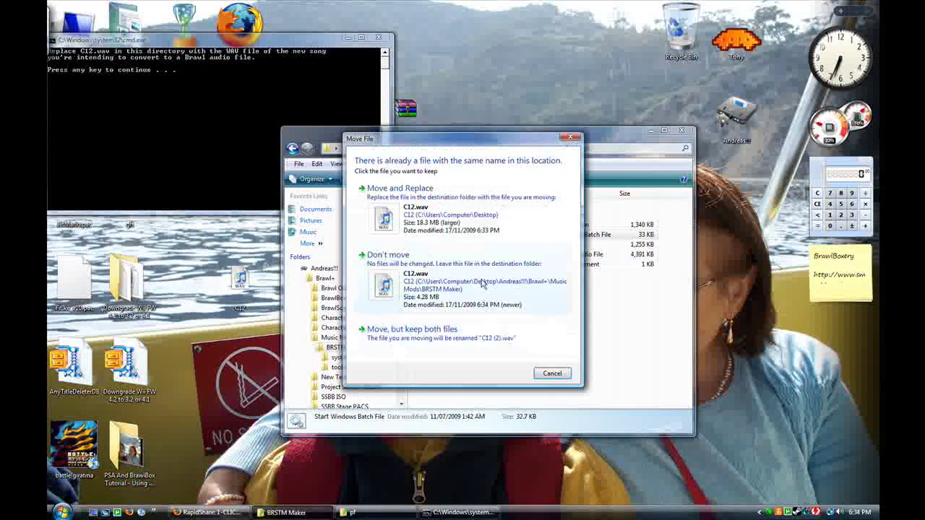
left_click(439, 232)
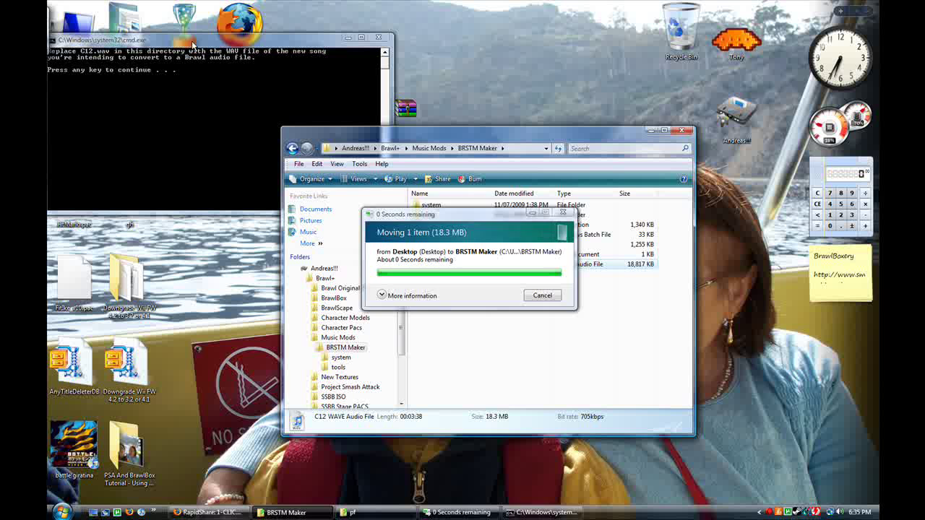
Encode C12.wav, leave the drive letter blank so T02.brstm saves locally, and exit.
left_click_drag(212, 41, 329, 74)
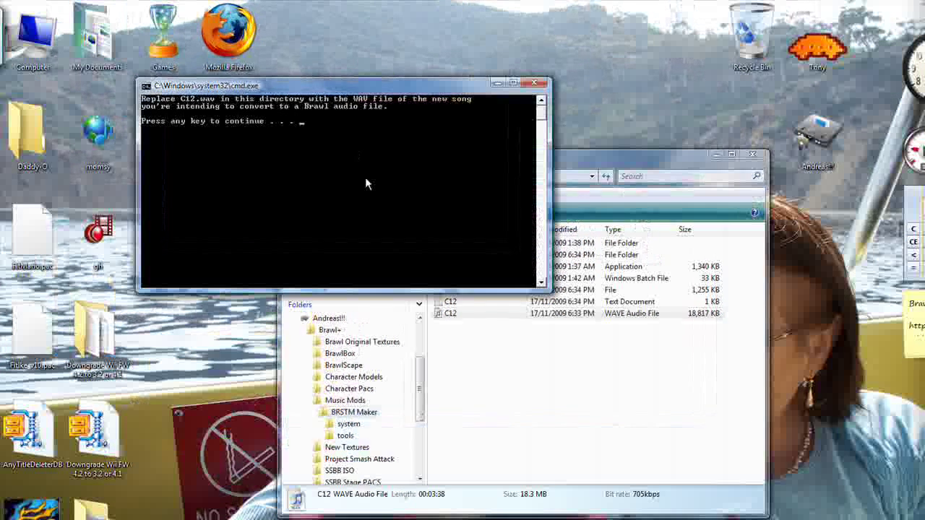
key("Return")
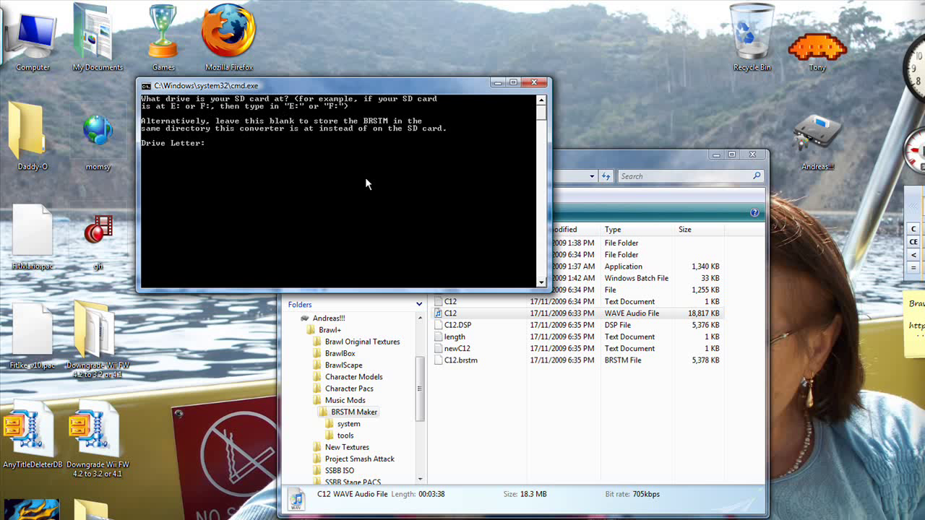
key("Return")
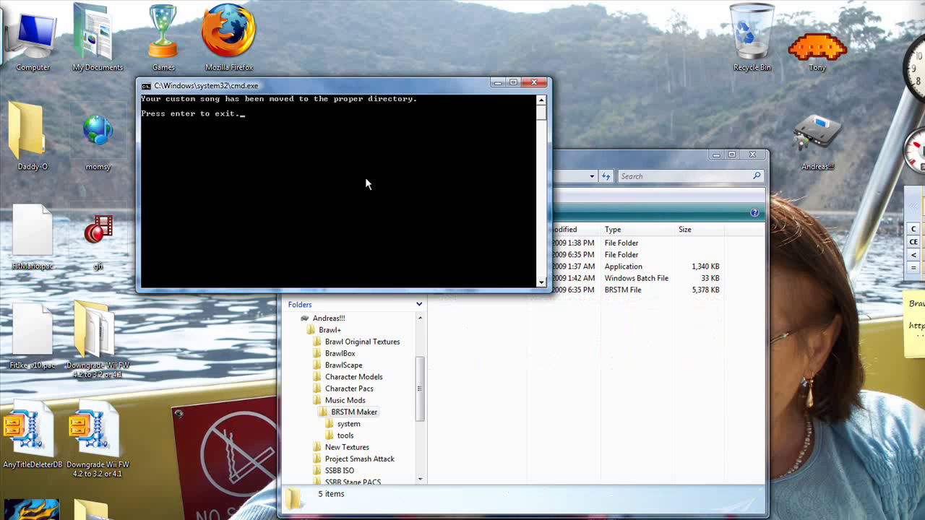
key("Return")
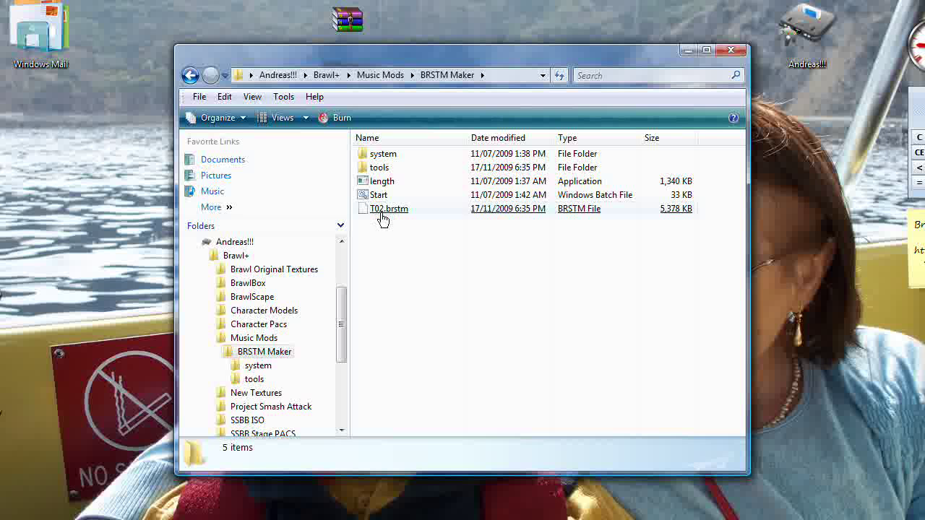
Open the SD card's pf\sound\strm folder and delete X27.brstm from it.
left_click(383, 220)
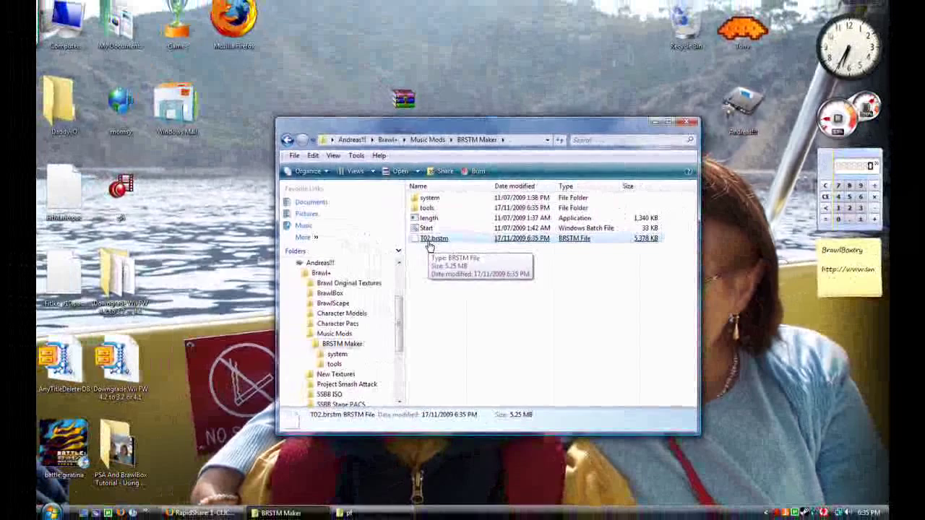
left_click(390, 511)
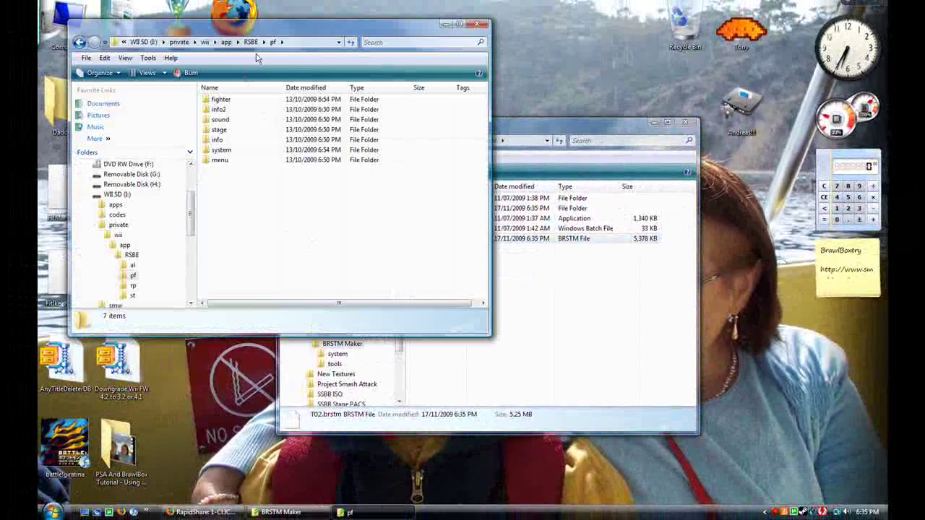
left_click_drag(284, 35, 360, 124)
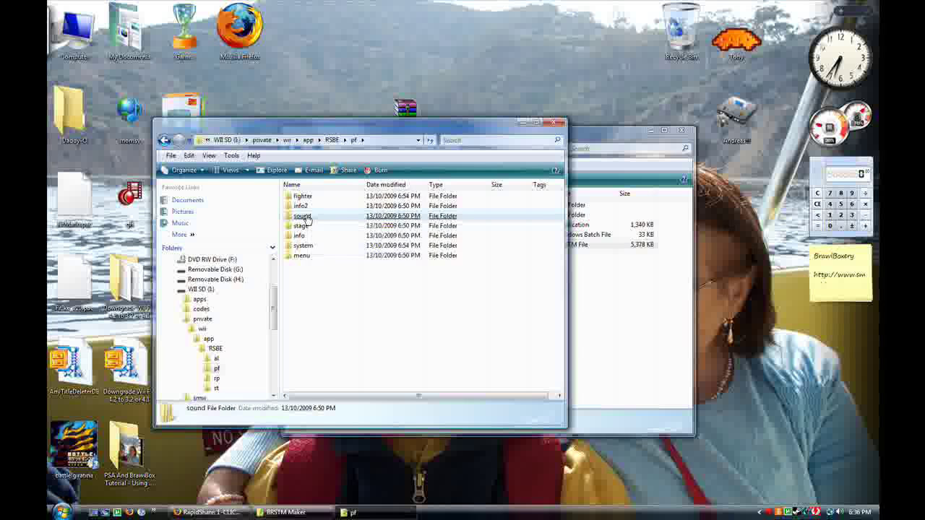
double_click(306, 218)
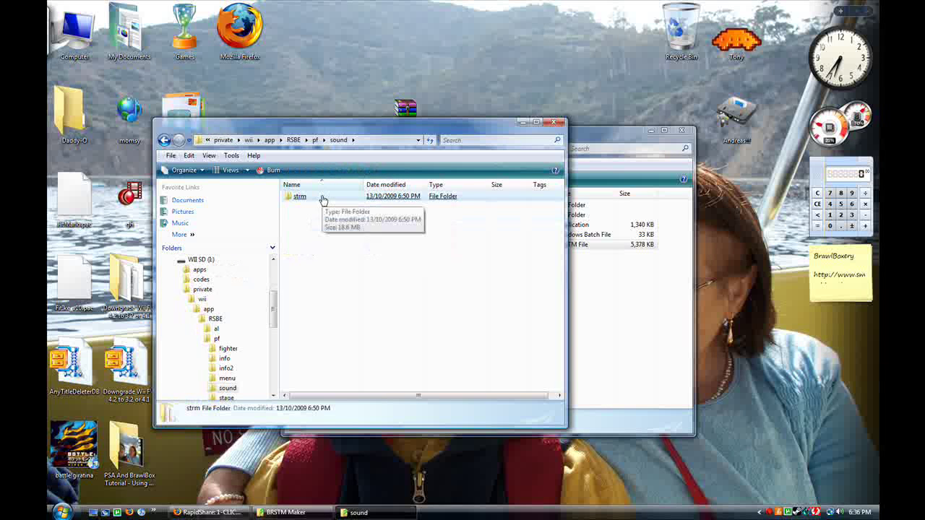
double_click(323, 198)
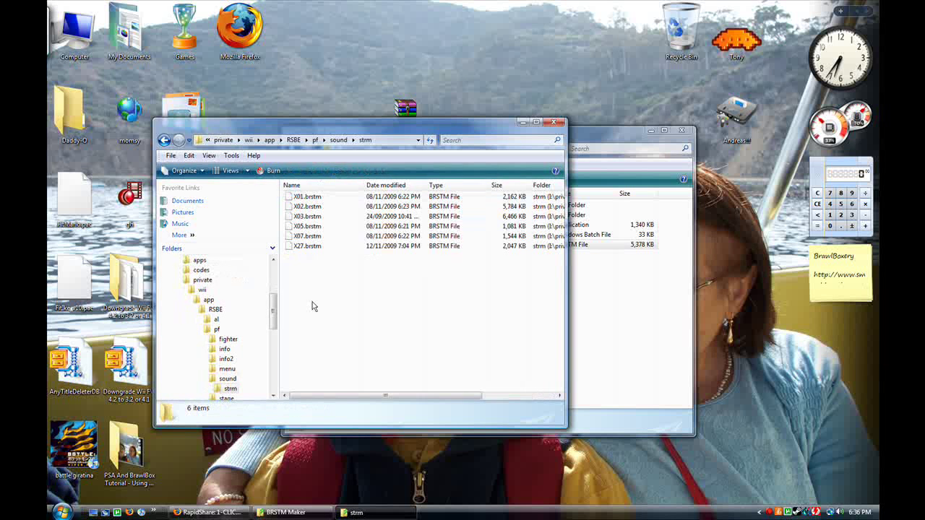
right_click(309, 247)
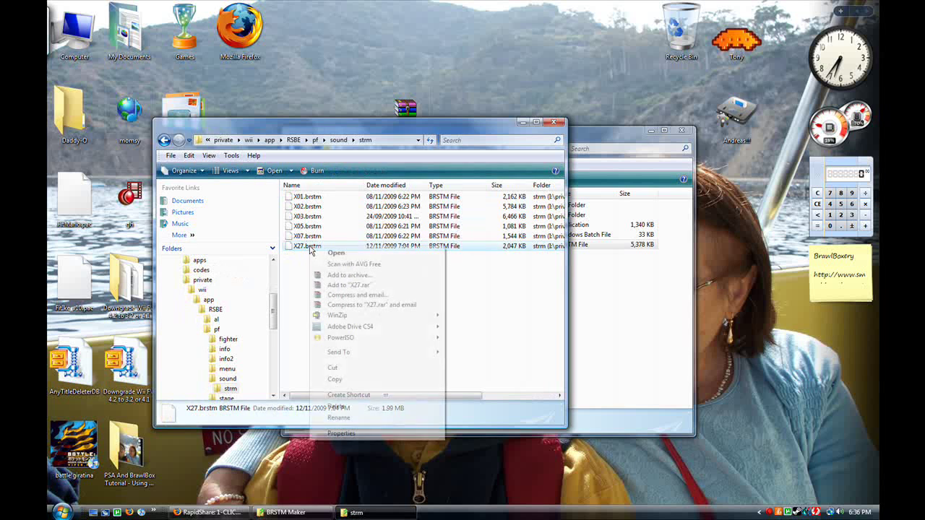
left_click(374, 407)
left_click(494, 302)
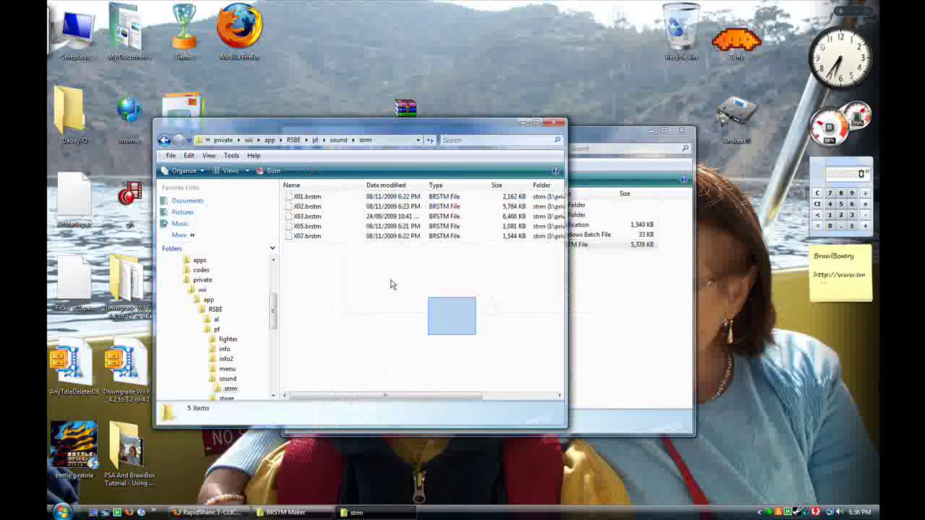
Copy T02.brstm from the BRSTM Maker folder into the strm folder.
left_click_drag(451, 139, 366, 175)
left_click_drag(519, 138, 623, 54)
left_click_drag(539, 167, 299, 311)
left_click(327, 312)
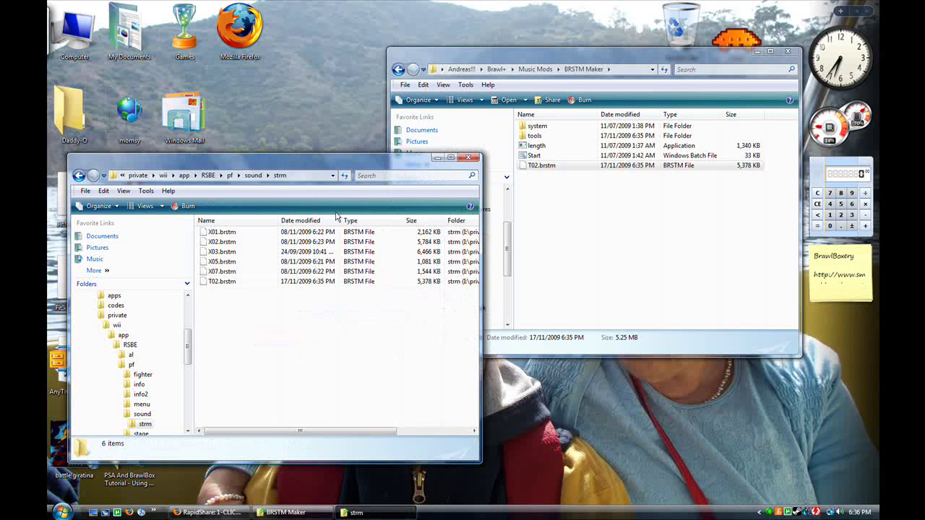
Confirm T02.brstm is listed in strm, then switch to the RapidShare BRSTM_Maker.rar page in Firefox.
left_click_drag(339, 166, 392, 123)
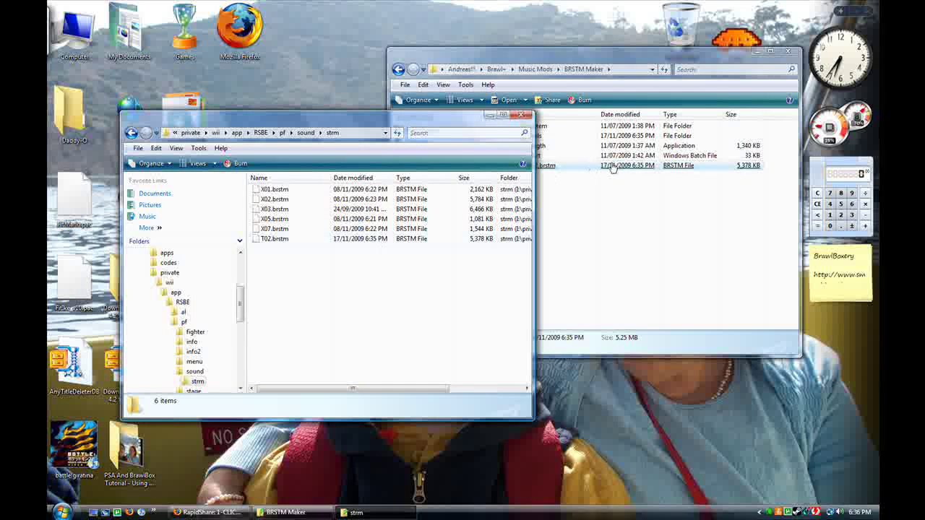
left_click_drag(612, 167, 431, 260)
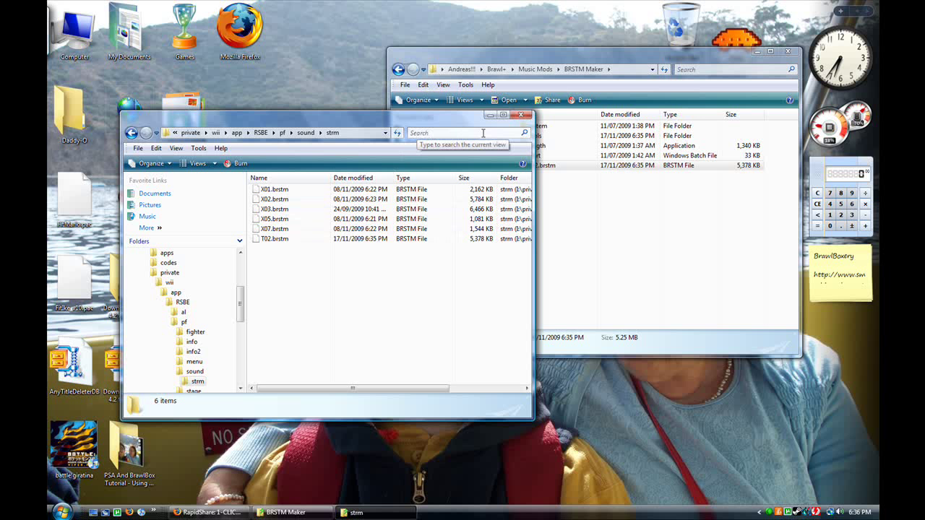
left_click_drag(465, 124, 477, 133)
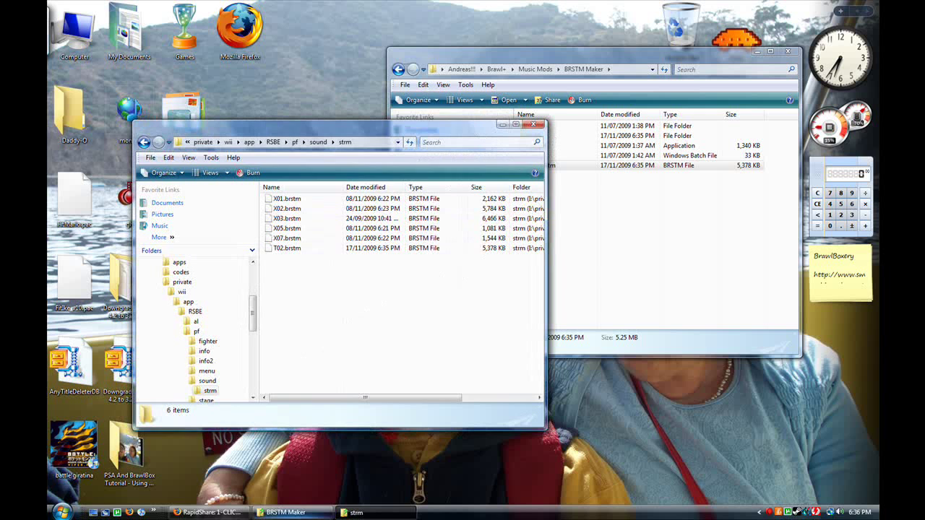
left_click(210, 512)
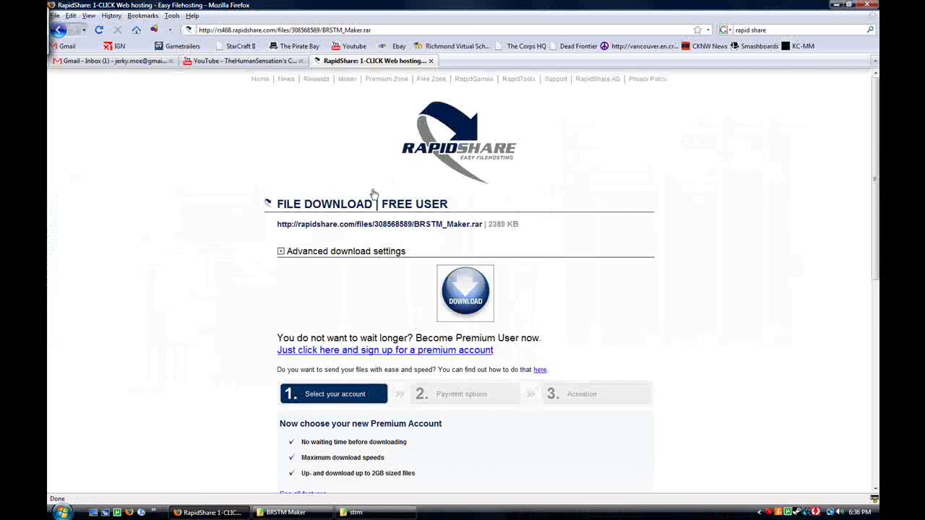
Minimize Firefox to reveal the strm folder and bring up the Camtasia recorder window.
left_click(209, 513)
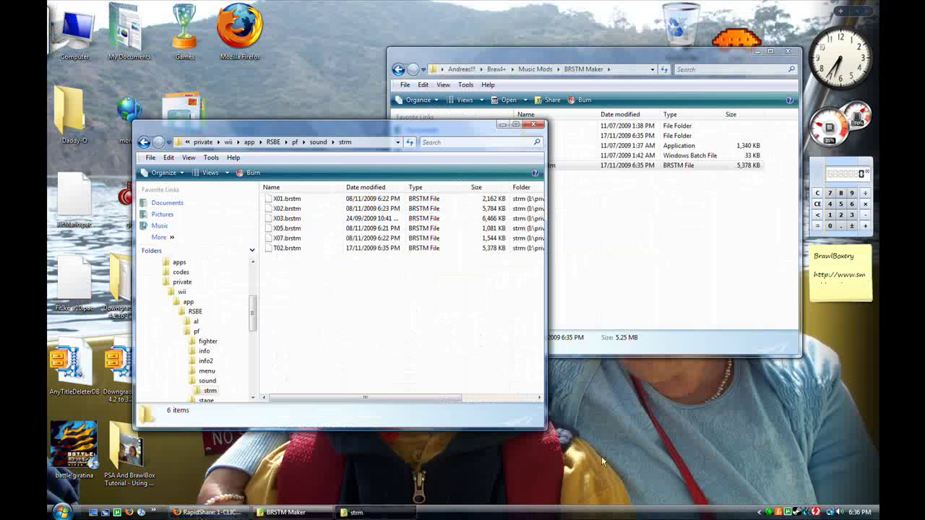
left_click(770, 513)
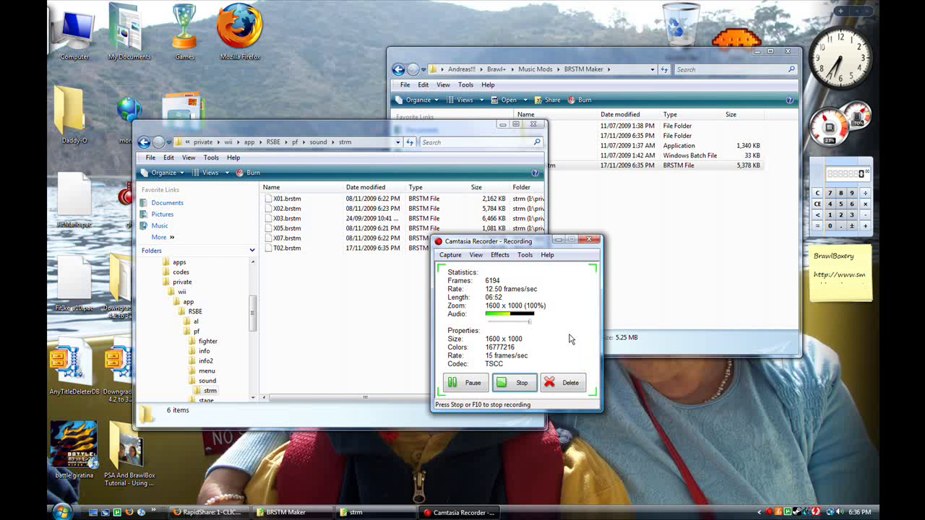